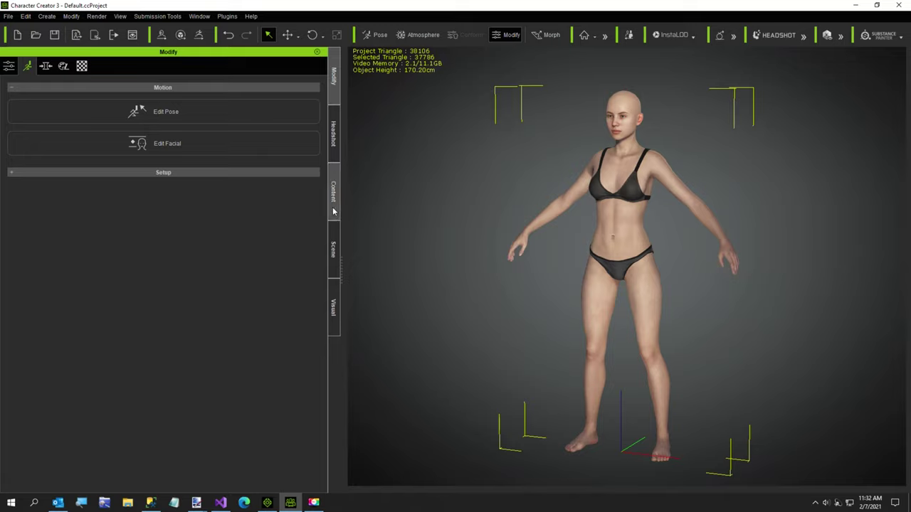
# Load the elderly bald mustached man's photo for a male headshot with Beard and Scalp skin
pyautogui.click(332, 157)
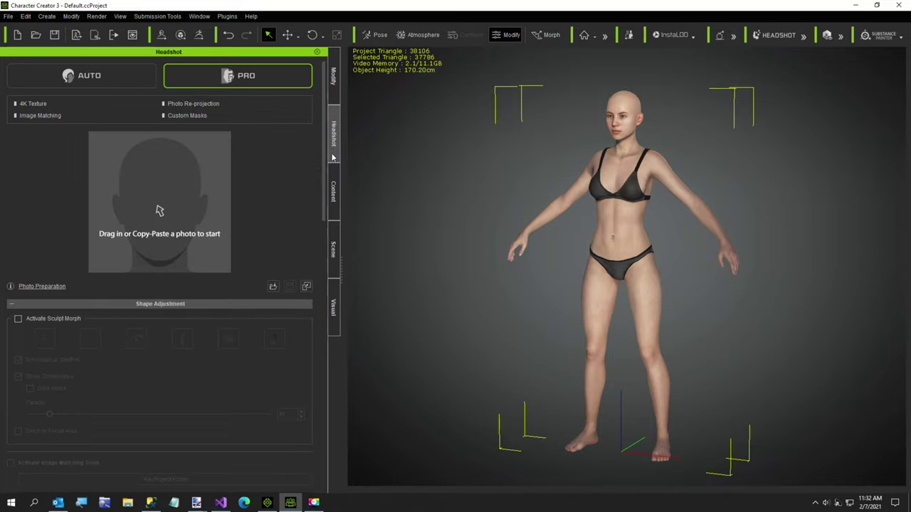
pyautogui.click(273, 286)
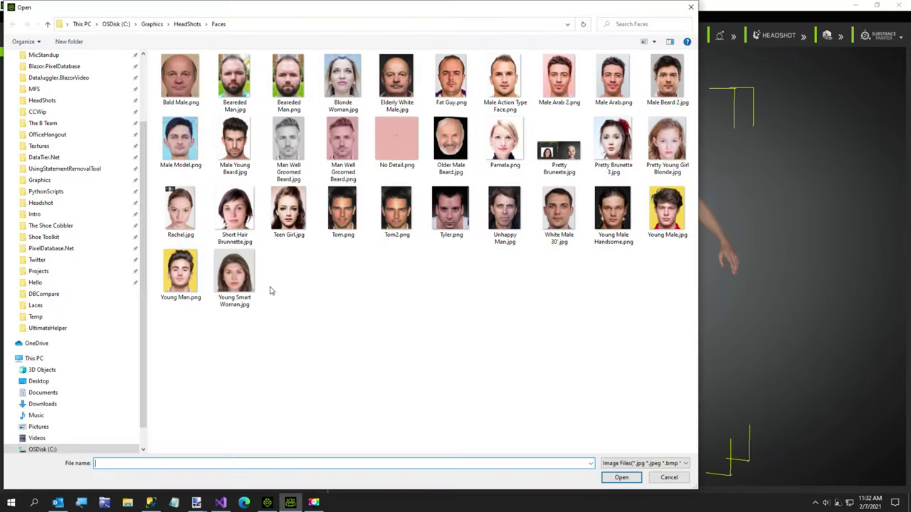
pyautogui.doubleClick(396, 78)
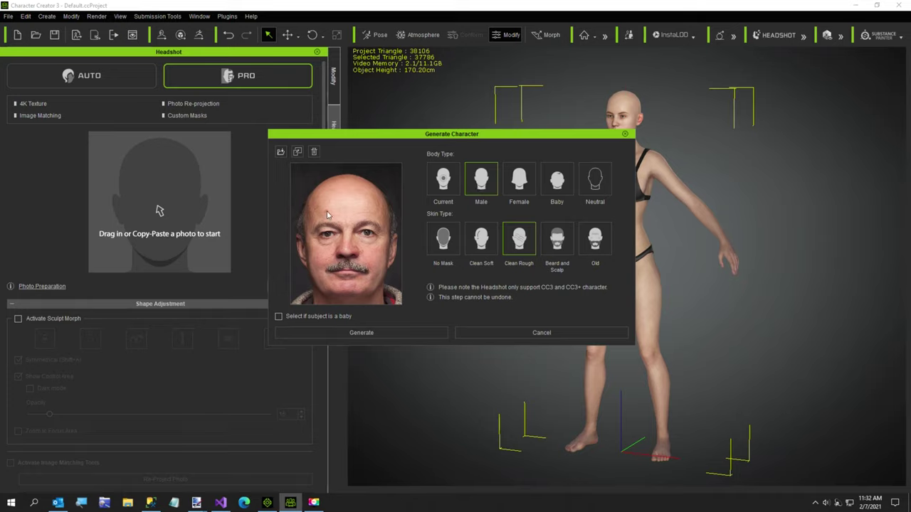
pyautogui.click(565, 249)
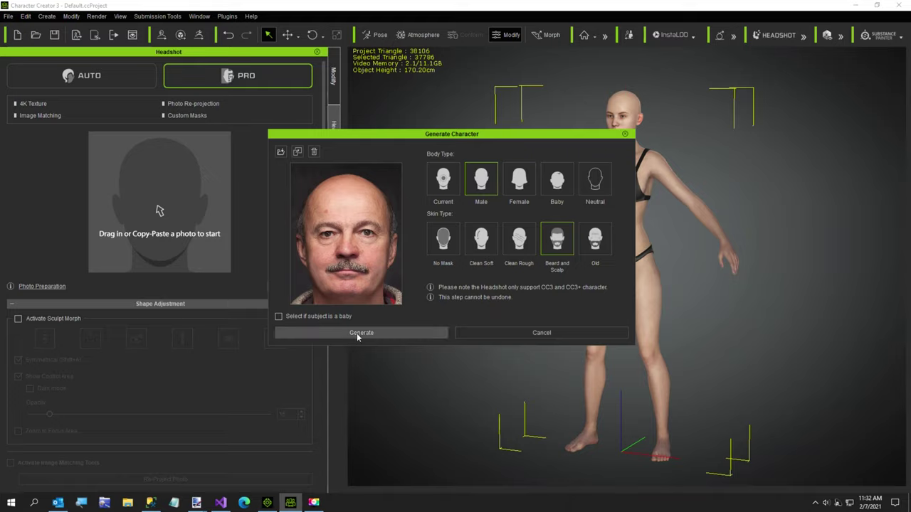
# Generate the 3D headshot character from the man's photo
pyautogui.click(358, 334)
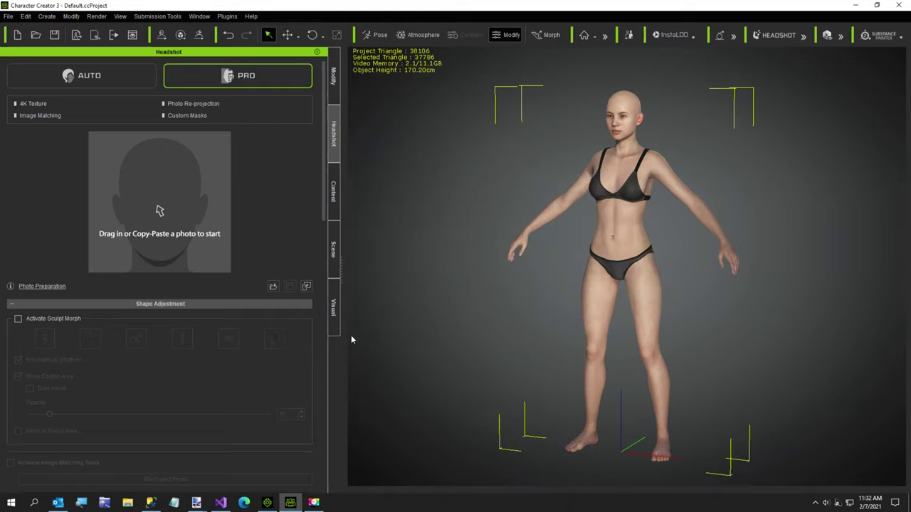
pyautogui.click(313, 503)
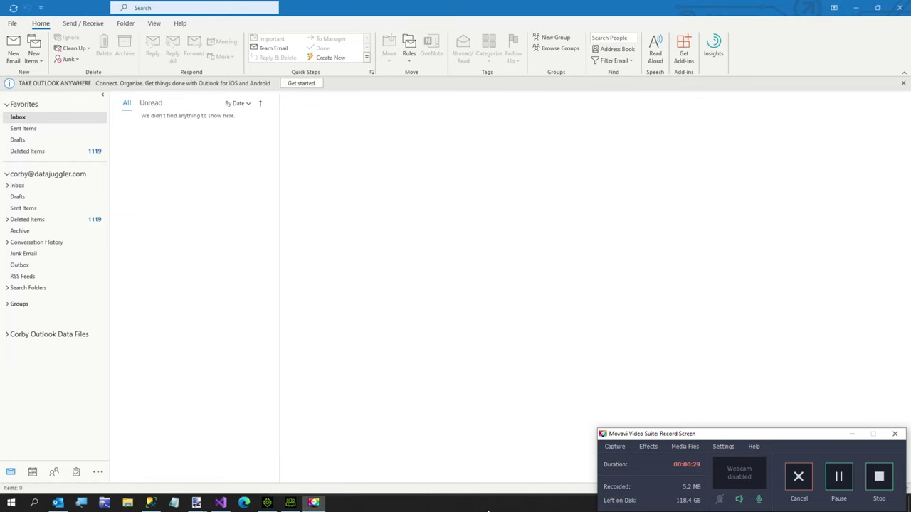
pyautogui.click(290, 502)
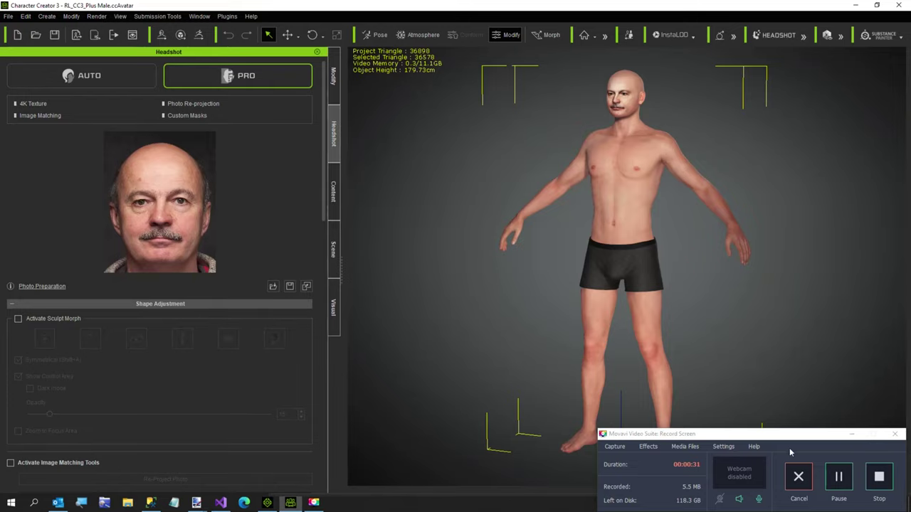
# Frame the head in a close three-quarter view and bring up the Eye library
pyautogui.click(852, 433)
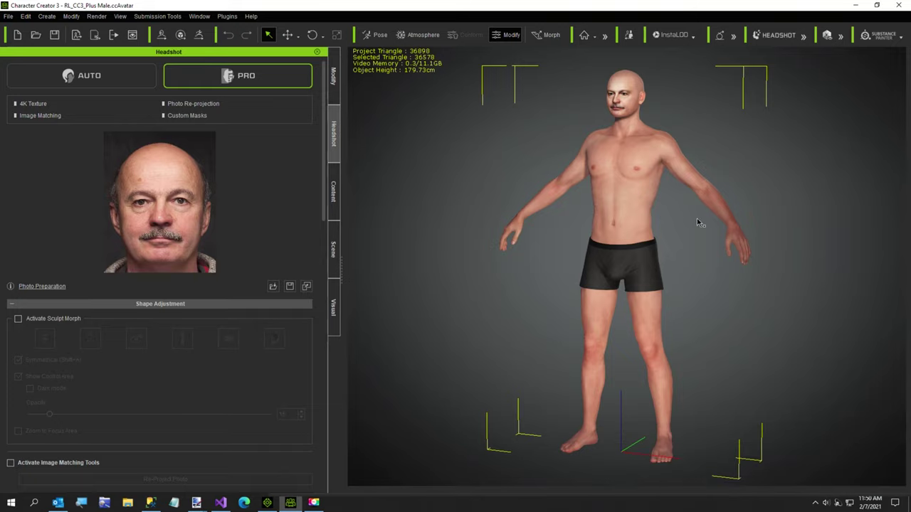
pyautogui.moveTo(678, 221); pyautogui.dragTo(499, 286, button='middle')
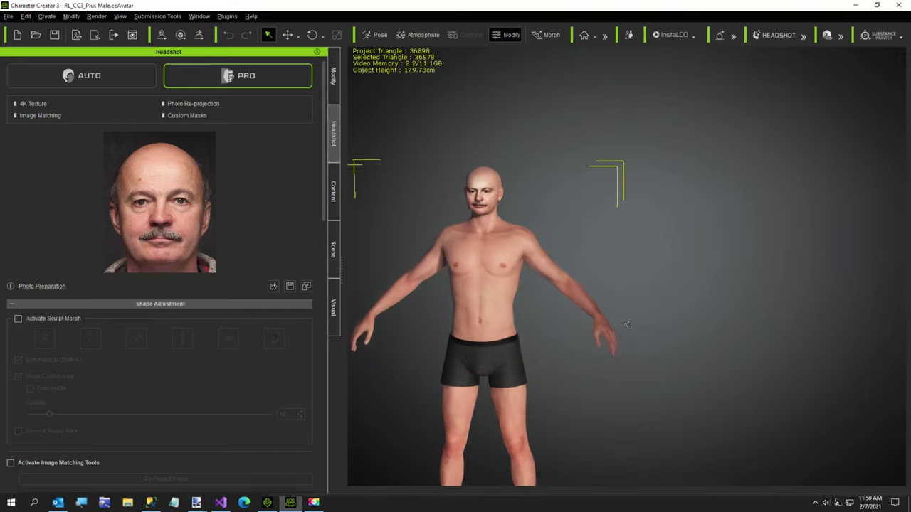
pyautogui.scroll(5, 499, 287)
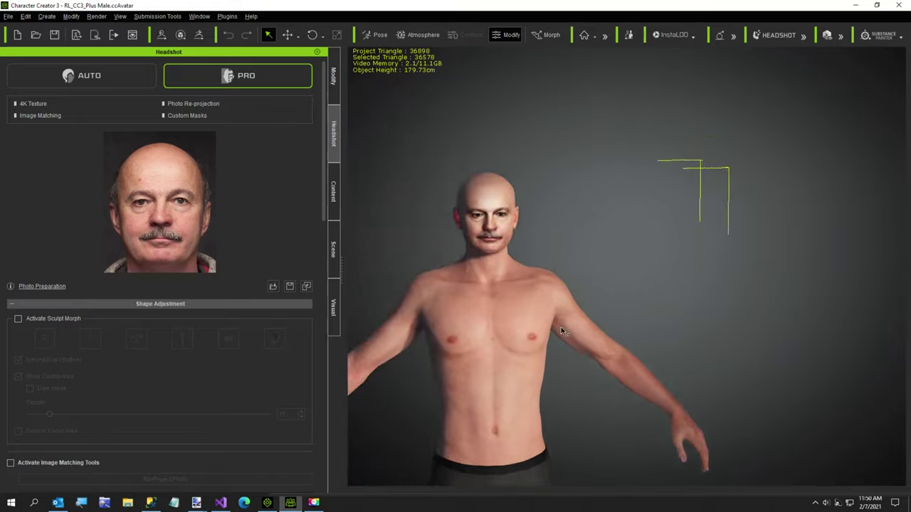
pyautogui.scroll(3, 557, 322)
pyautogui.moveTo(455, 376)
pyautogui.mouseDown(button='right')
pyautogui.moveTo(494, 395)
pyautogui.moveTo(352, 292)
pyautogui.mouseUp(button='right')
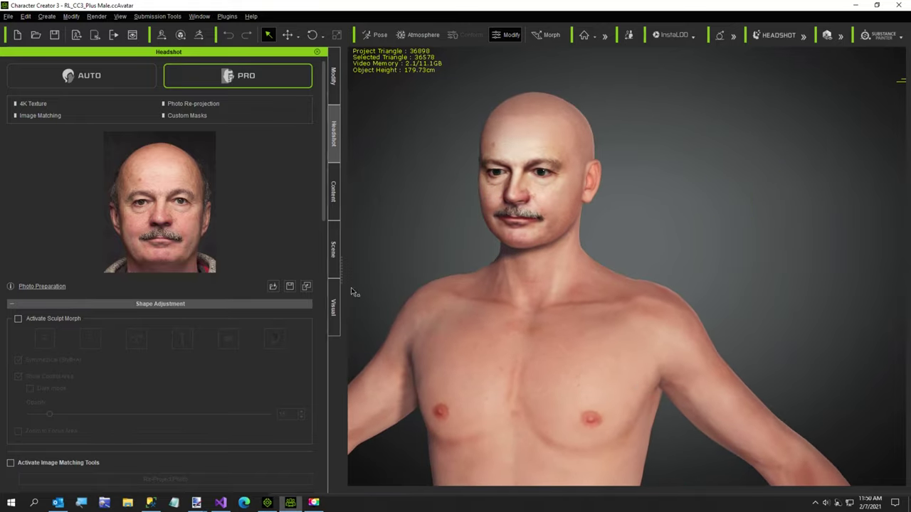
pyautogui.click(333, 191)
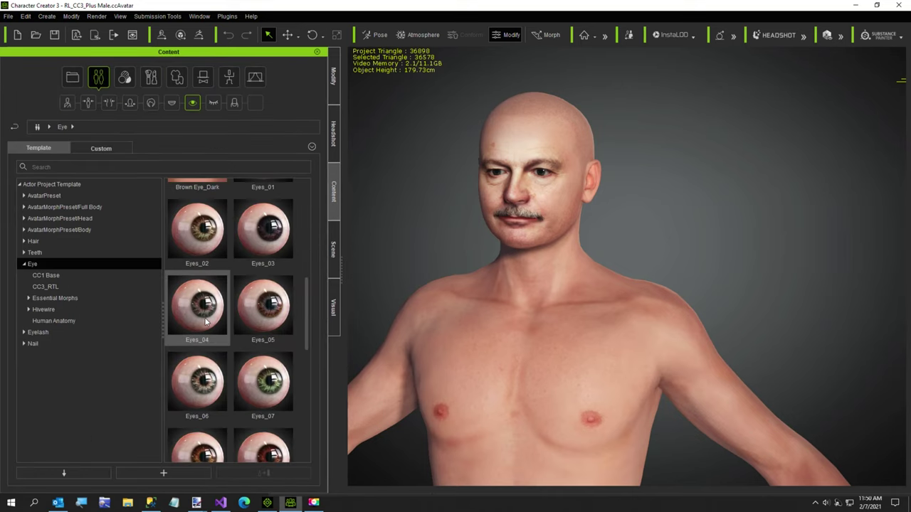
# Apply the Eyes_04 eye material to the character and confirm the prompt
pyautogui.doubleClick(204, 319)
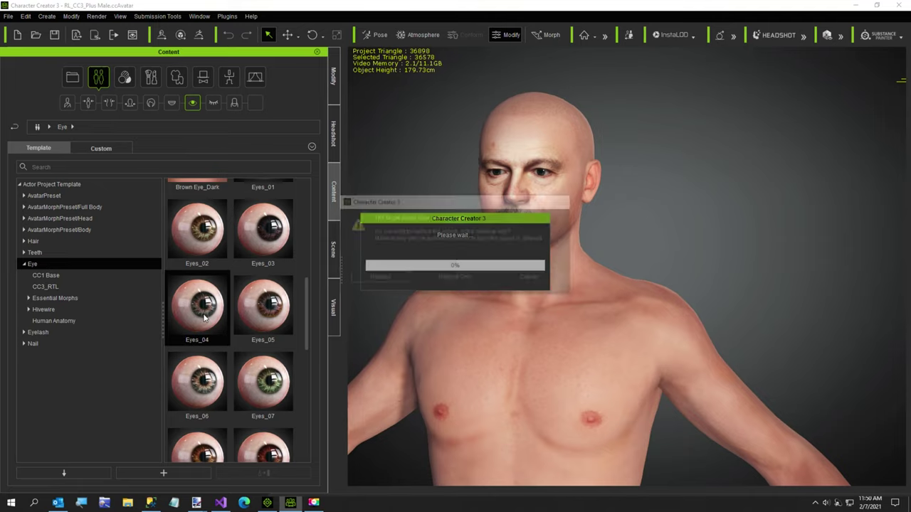
pyautogui.click(376, 279)
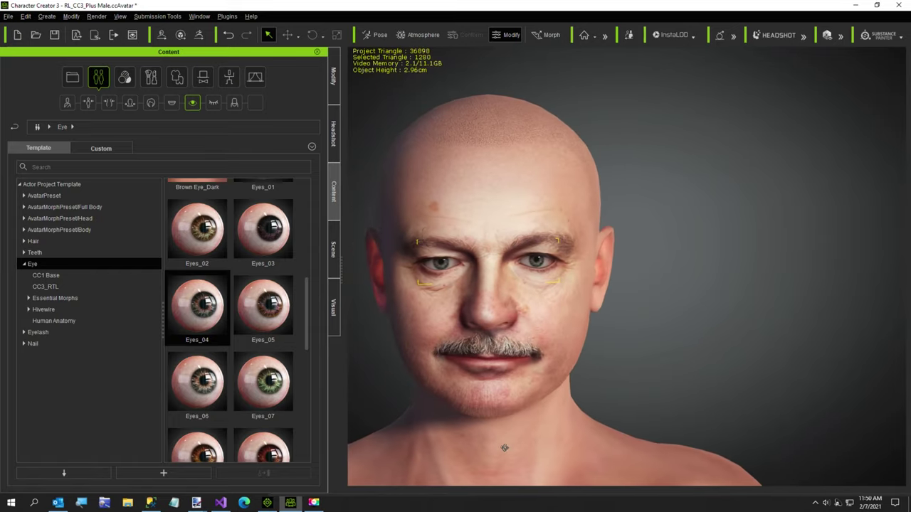
pyautogui.scroll(-3, 498, 356)
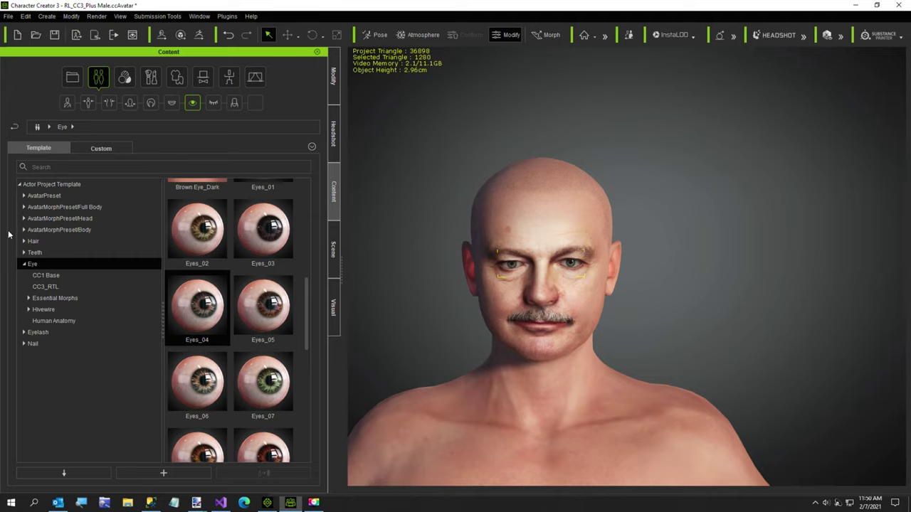
pyautogui.click(135, 286)
# Put the Bald hair from the Party Fun hair templates on the man
pyautogui.click(124, 77)
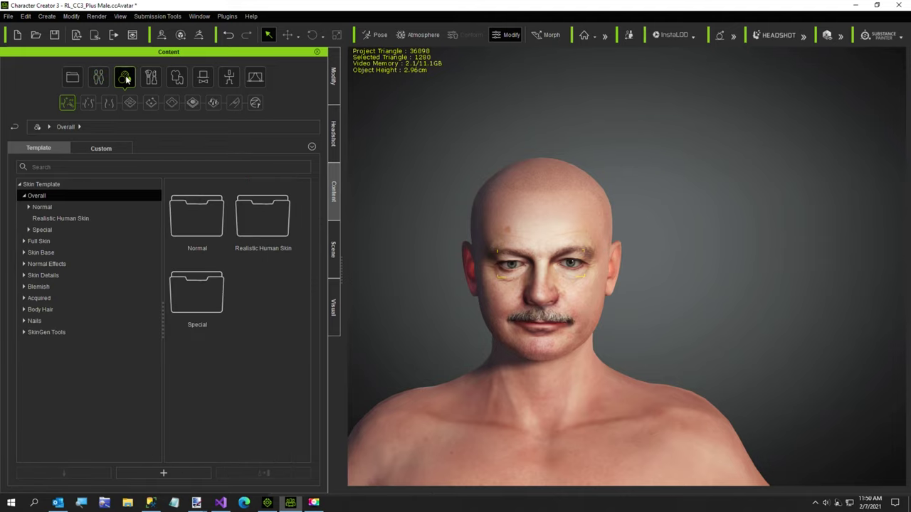
pyautogui.click(98, 77)
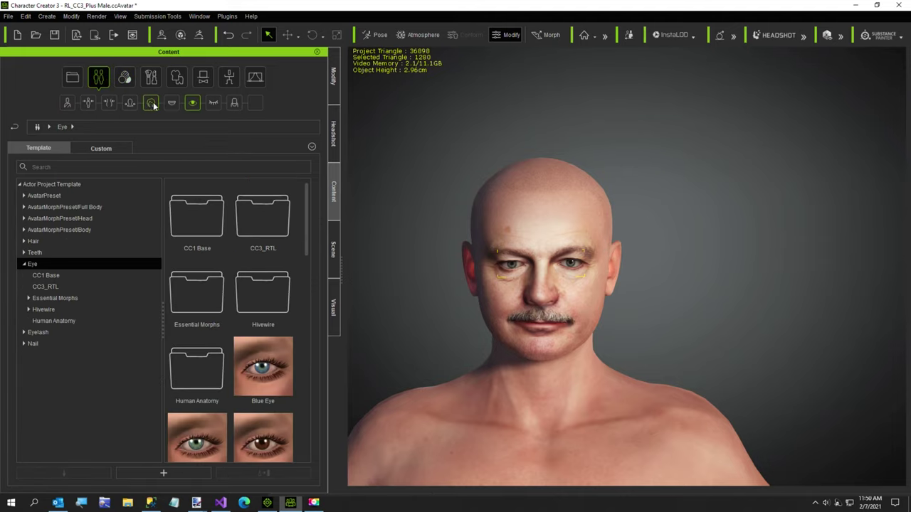
pyautogui.click(150, 104)
pyautogui.scroll(-5, 260, 305)
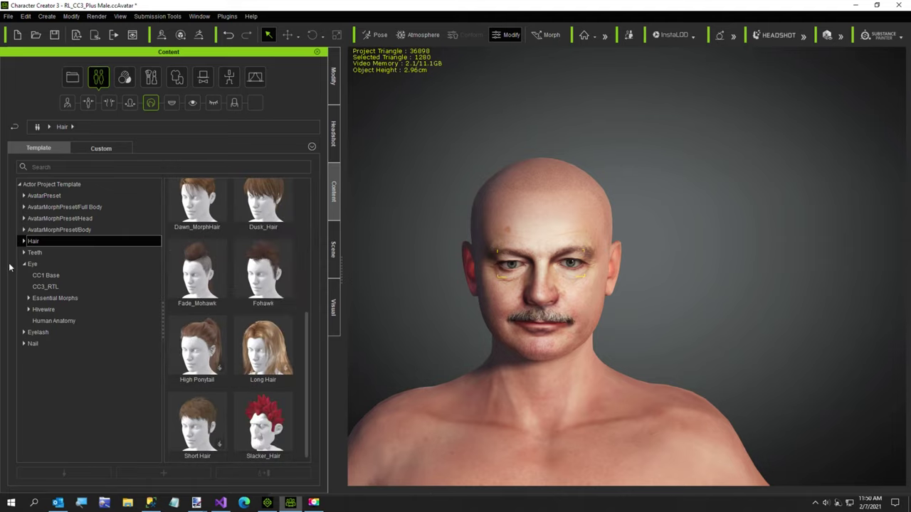
pyautogui.click(22, 242)
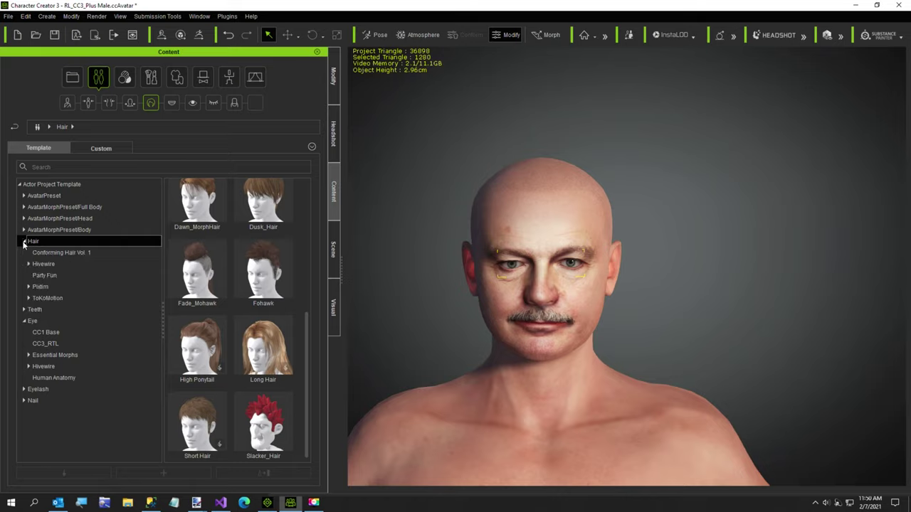
pyautogui.click(44, 275)
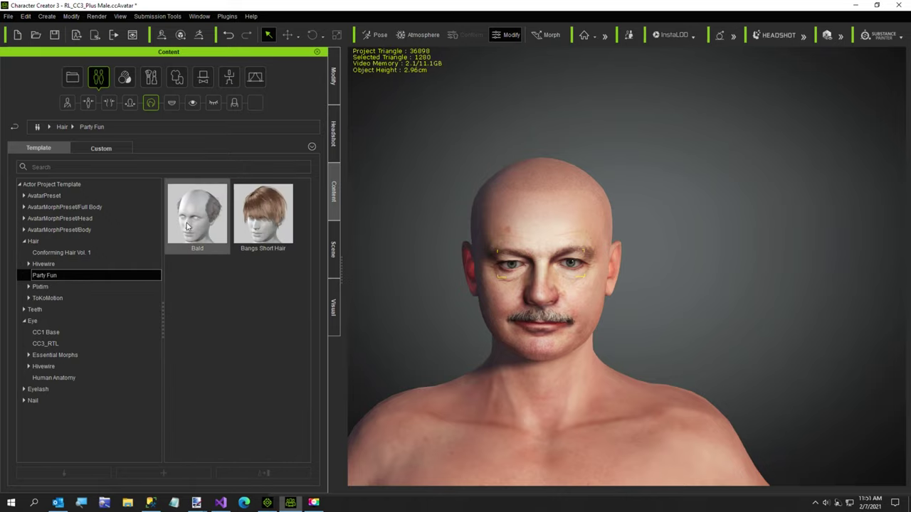
pyautogui.doubleClick(187, 226)
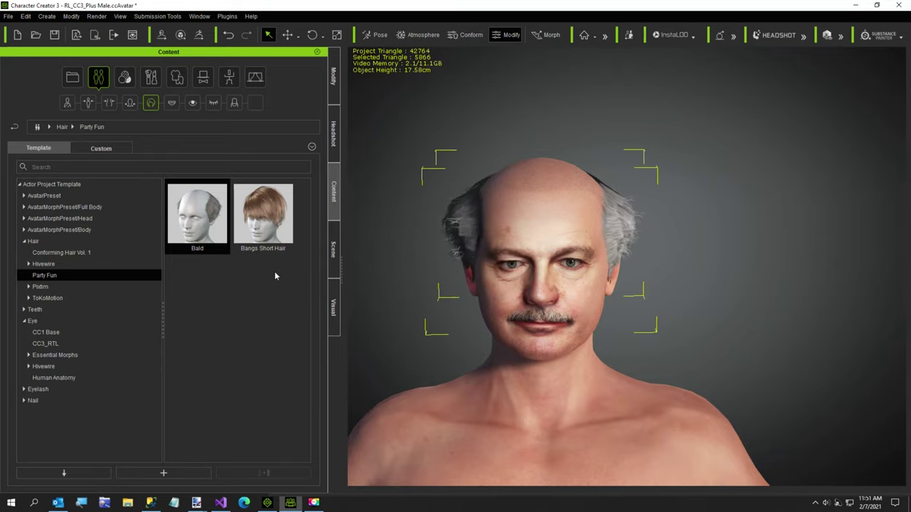
# Scale the Bald hair narrower and shallower, then shift it slightly back
pyautogui.press('r')
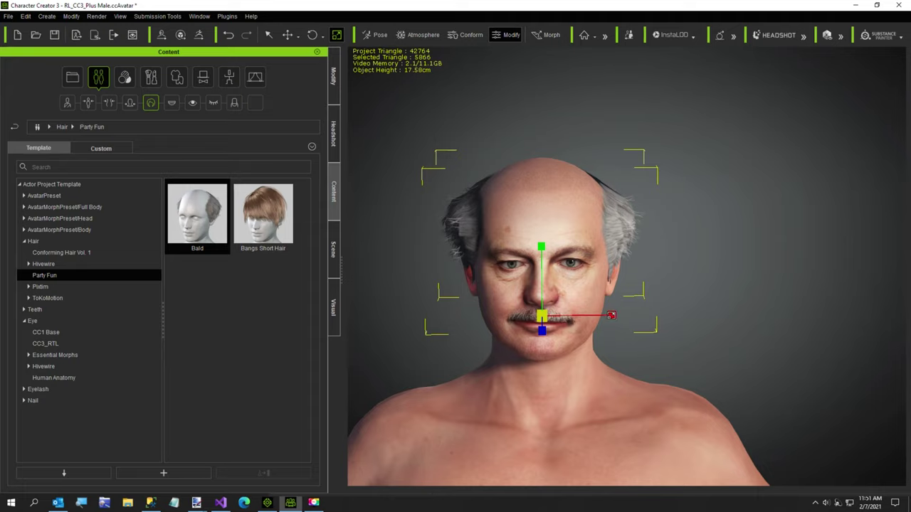
pyautogui.moveTo(610, 315); pyautogui.dragTo(591, 315)
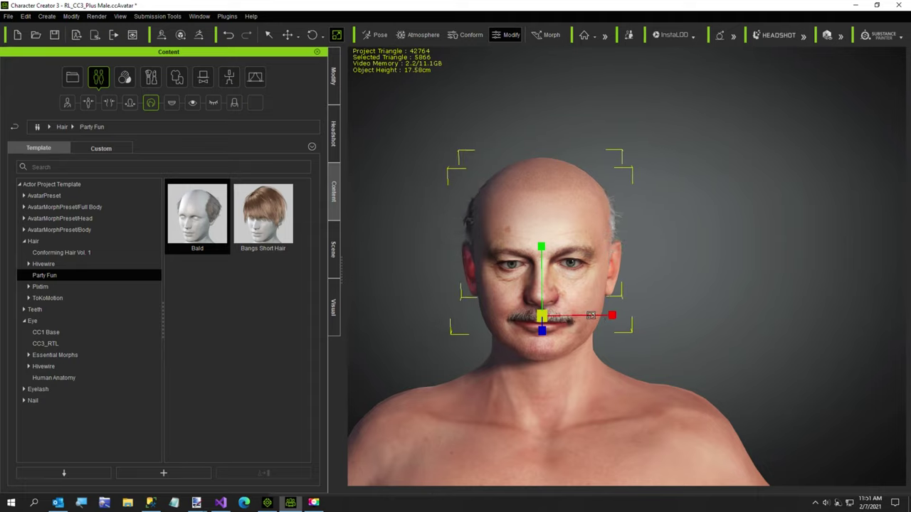
pyautogui.moveTo(570, 345)
pyautogui.mouseDown(button='right')
pyautogui.moveTo(778, 336)
pyautogui.moveTo(658, 363)
pyautogui.mouseUp(button='right')
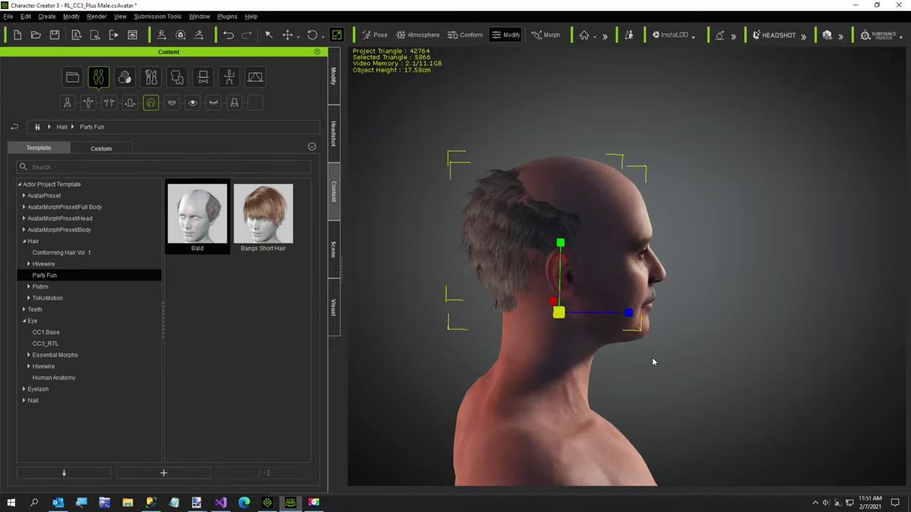
pyautogui.moveTo(630, 320); pyautogui.dragTo(616, 318)
pyautogui.press('w')
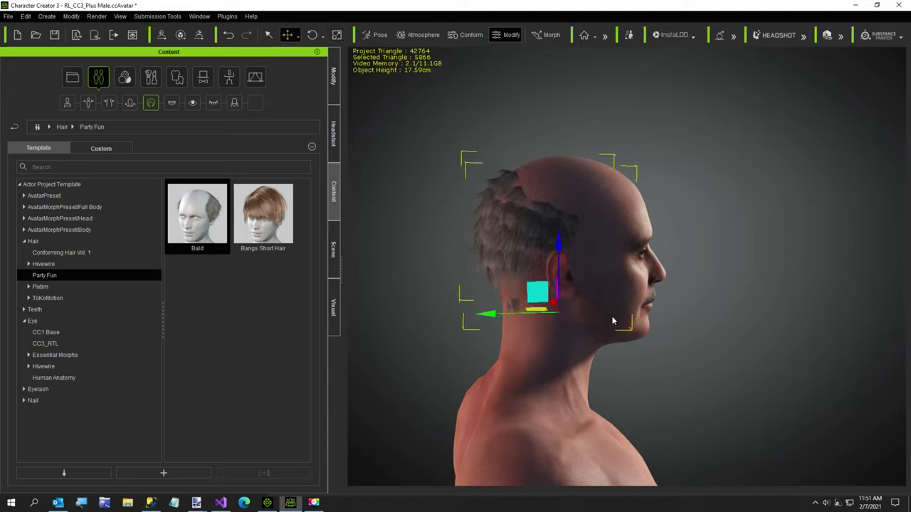
pyautogui.moveTo(494, 316); pyautogui.dragTo(489, 316)
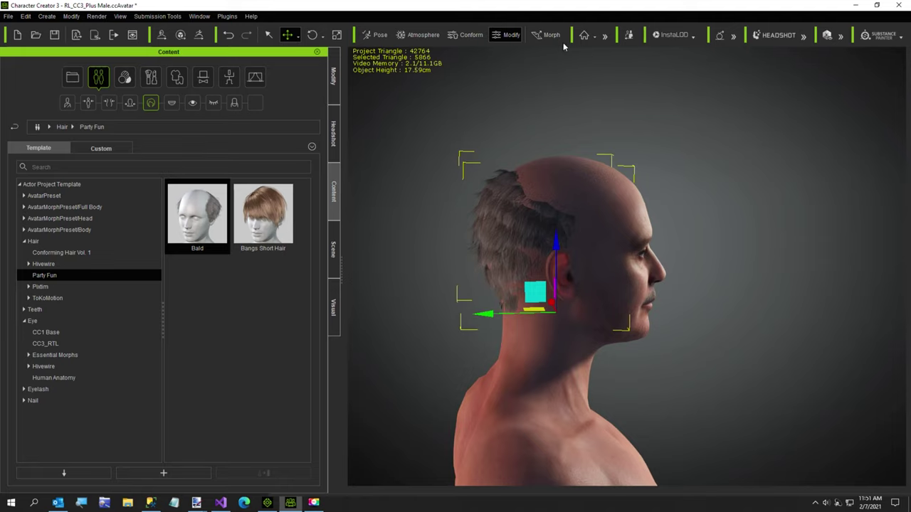
pyautogui.click(464, 34)
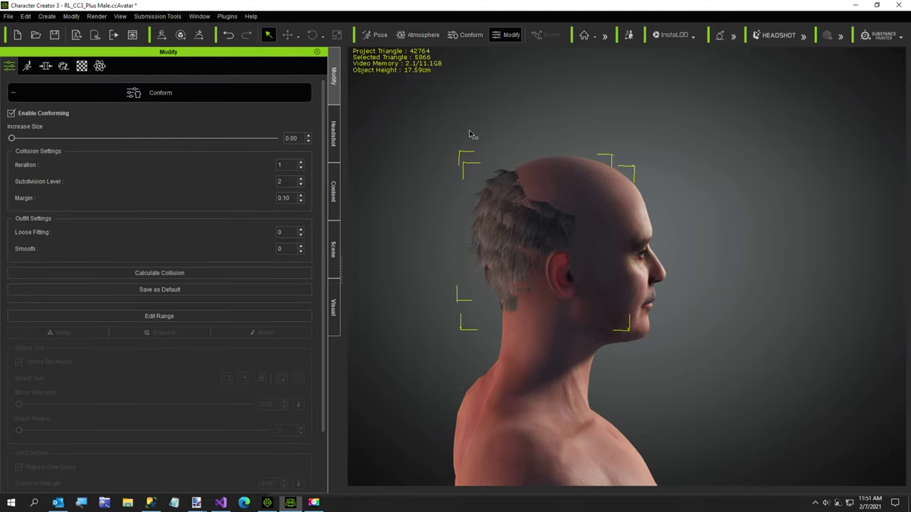
# Refit the fringe hair with a larger Increase Size and check it from all sides
pyautogui.doubleClick(291, 138)
pyautogui.write('.08')
pyautogui.click(205, 273)
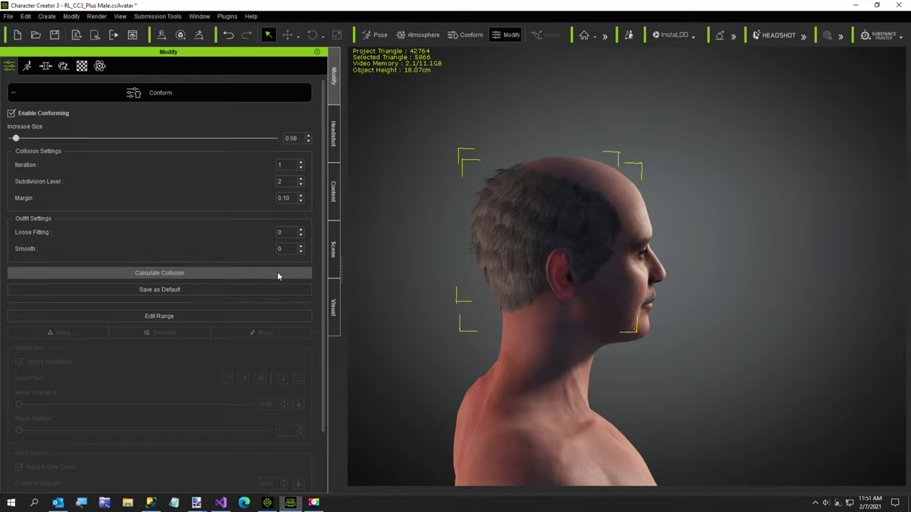
pyautogui.moveTo(563, 301)
pyautogui.mouseDown(button='right')
pyautogui.moveTo(835, 289)
pyautogui.moveTo(551, 335)
pyautogui.moveTo(460, 374)
pyautogui.moveTo(782, 388)
pyautogui.moveTo(626, 406)
pyautogui.moveTo(710, 435)
pyautogui.moveTo(663, 394)
pyautogui.moveTo(685, 396)
pyautogui.mouseUp(button='right')
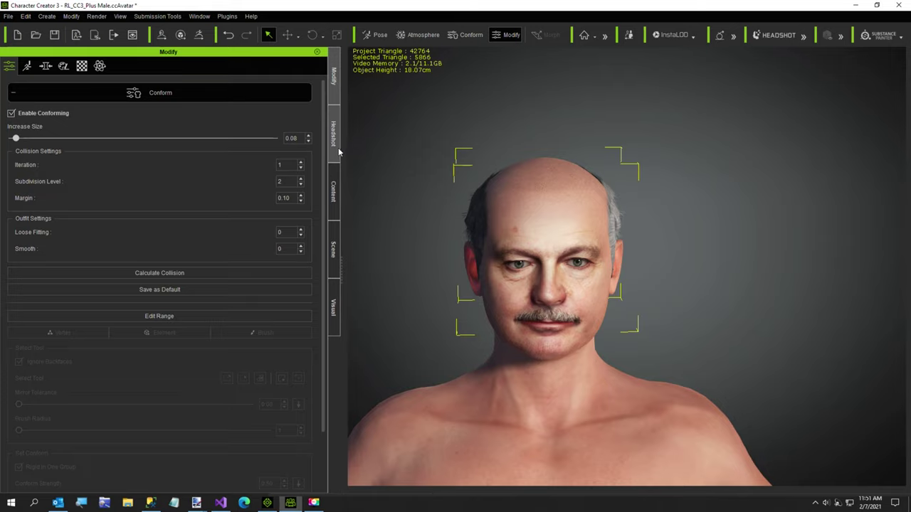
pyautogui.click(472, 220)
# Nudge the hair slightly on X and open the Bald material's Diffuse color adjustment
pyautogui.press('w')
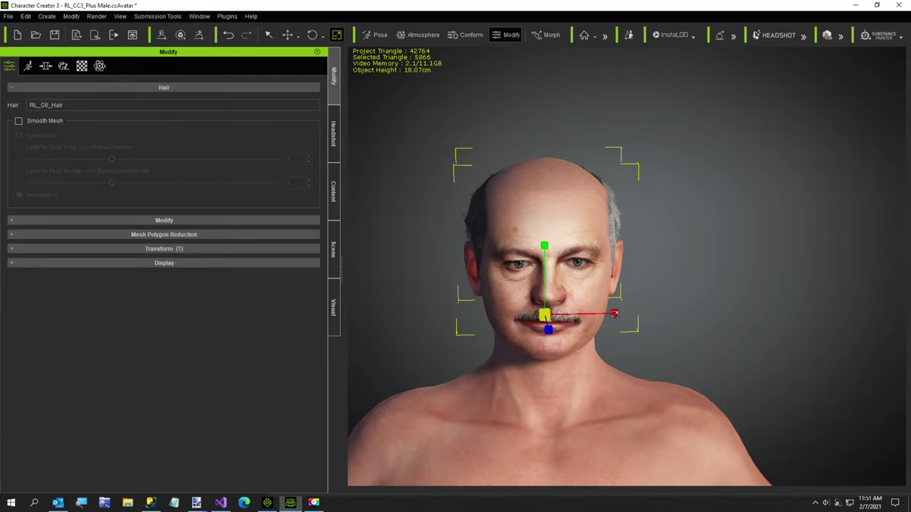
pyautogui.moveTo(614, 313); pyautogui.dragTo(612, 314)
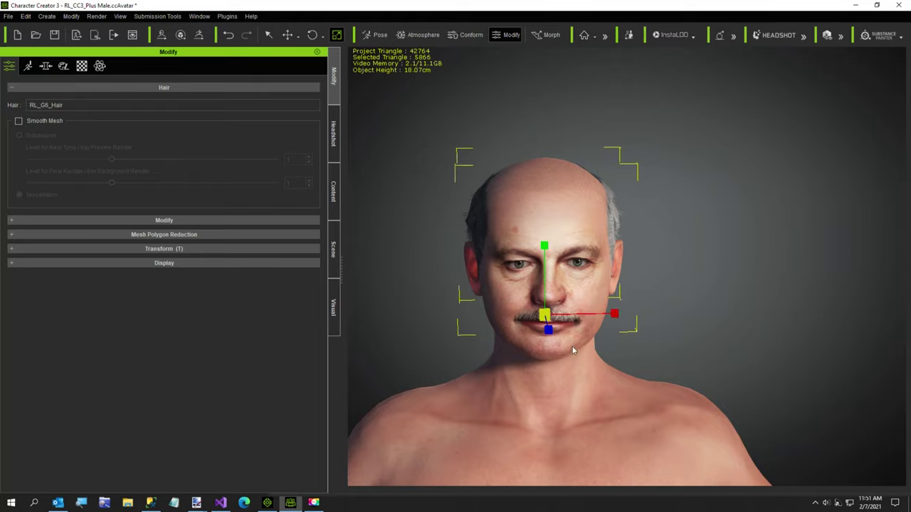
pyautogui.moveTo(522, 357)
pyautogui.mouseDown(button='right')
pyautogui.moveTo(777, 355)
pyautogui.moveTo(616, 394)
pyautogui.moveTo(638, 407)
pyautogui.moveTo(678, 402)
pyautogui.mouseUp(button='right')
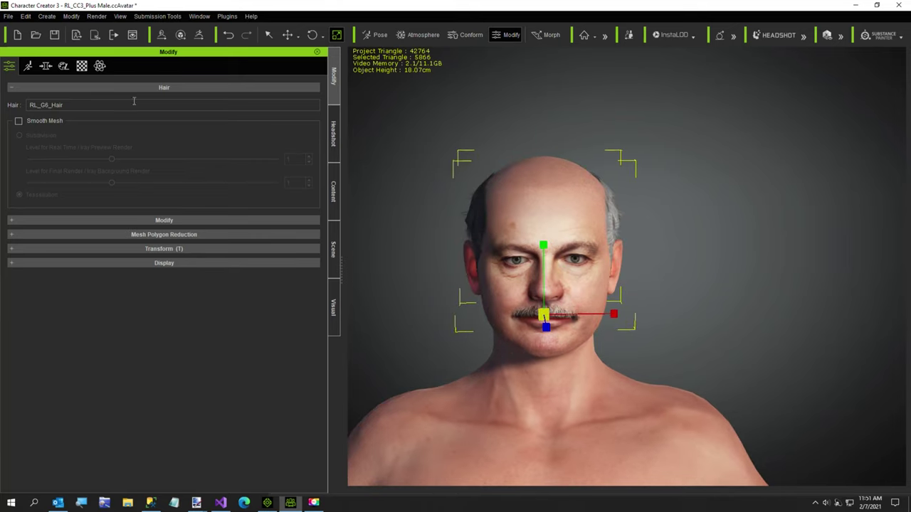
pyautogui.click(82, 65)
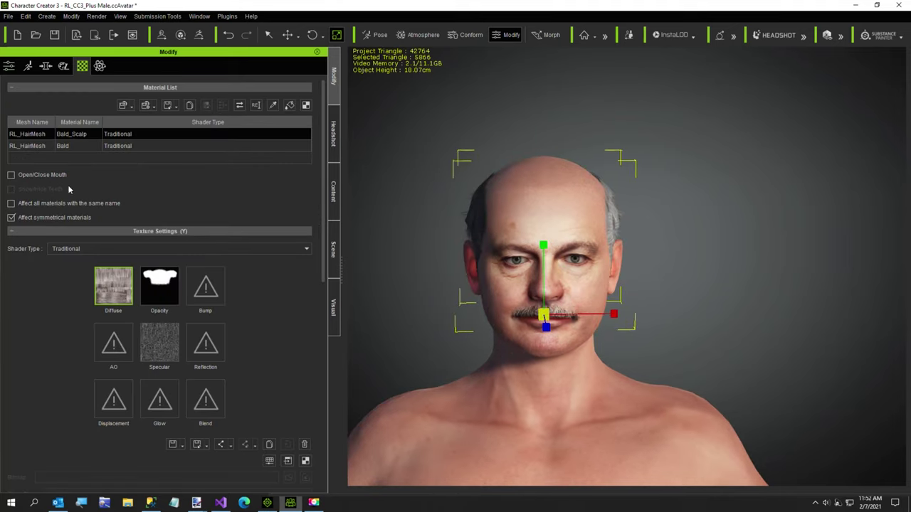
pyautogui.click(47, 146)
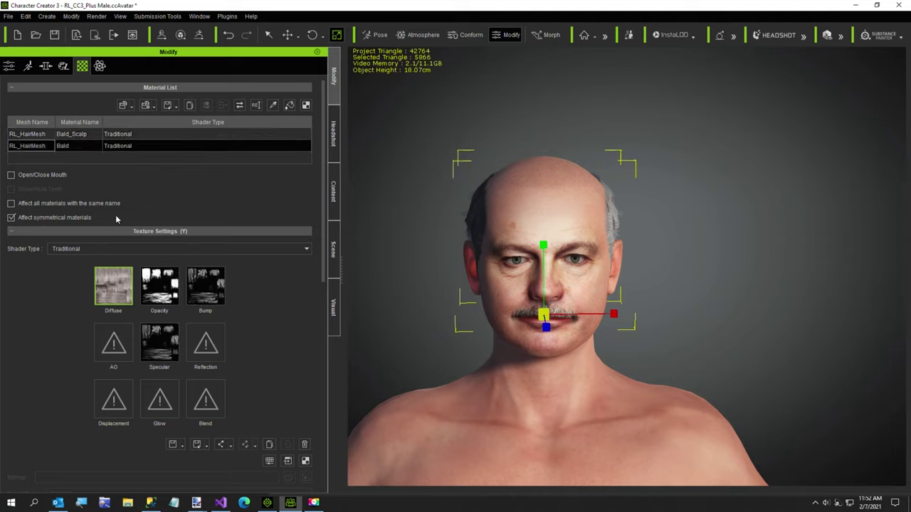
pyautogui.click(269, 461)
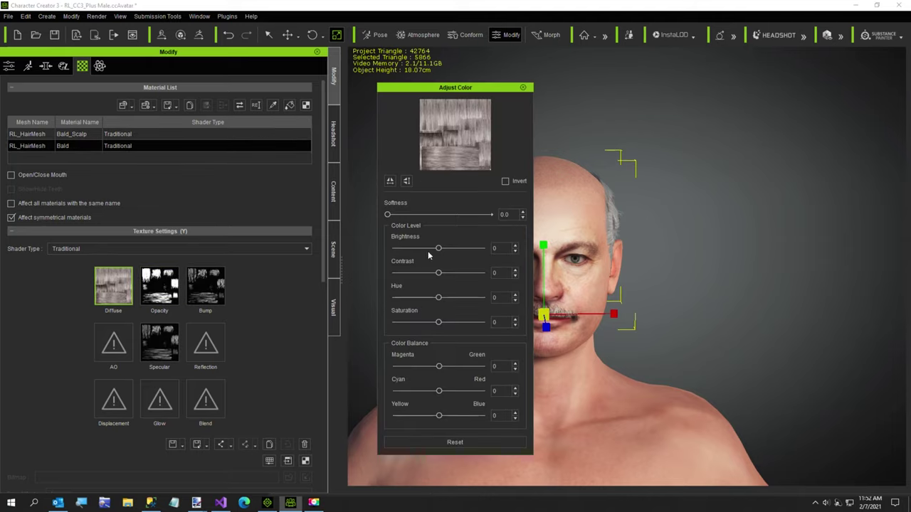
# Lower the hair texture brightness to about -19 and raise saturation to 9
pyautogui.moveTo(438, 249); pyautogui.dragTo(434, 249)
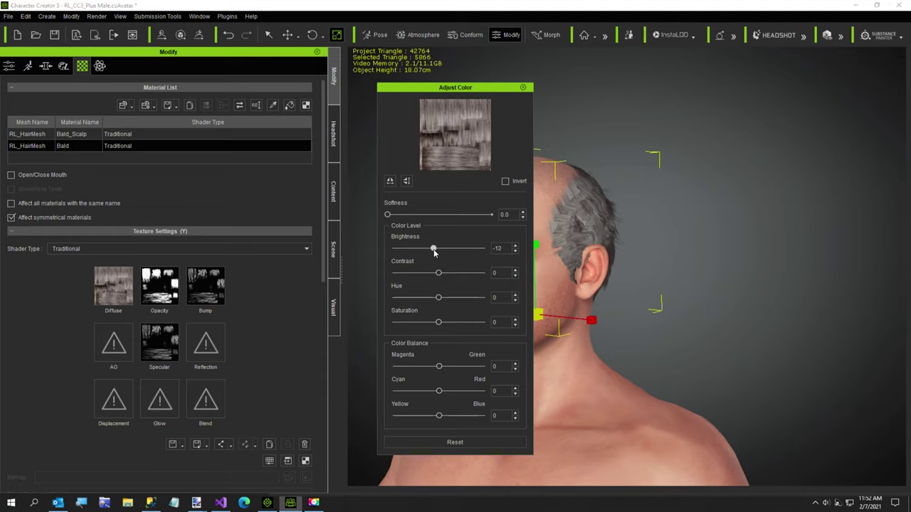
pyautogui.moveTo(435, 252); pyautogui.dragTo(429, 253)
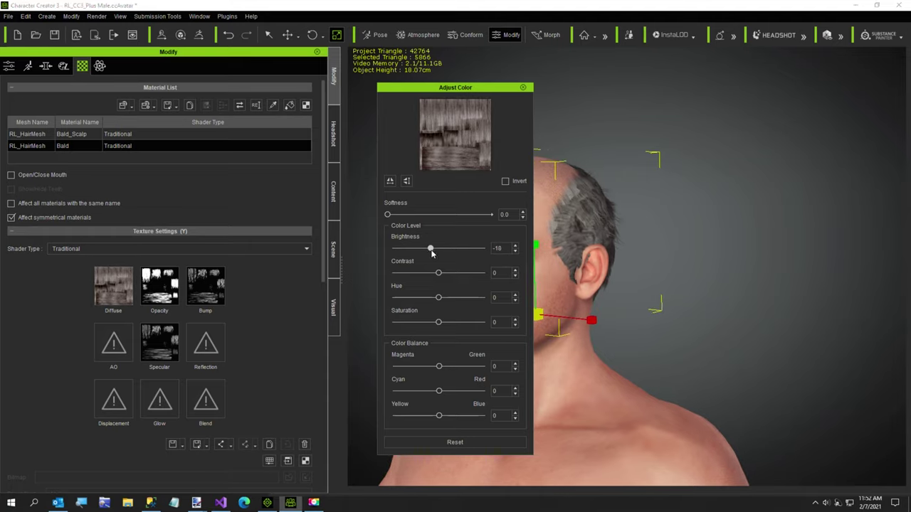
pyautogui.moveTo(785, 432); pyautogui.dragTo(747, 423, button='right')
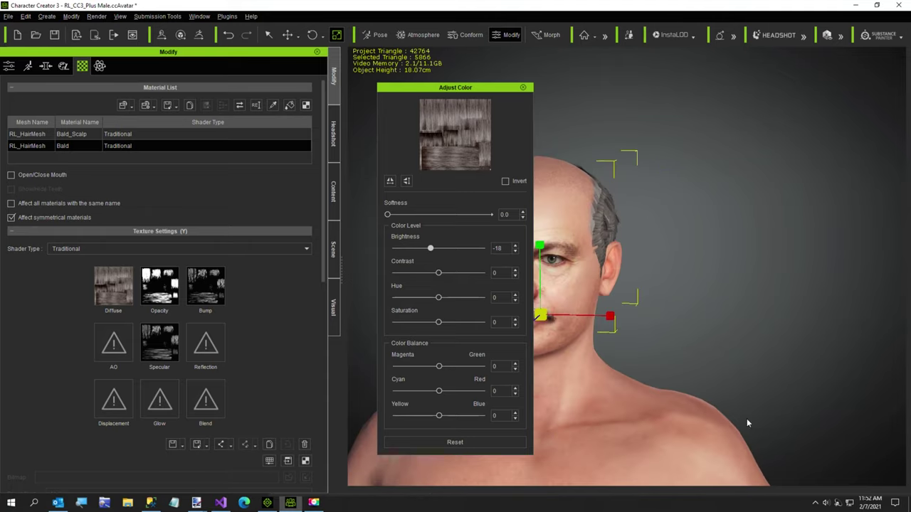
pyautogui.moveTo(430, 254); pyautogui.dragTo(429, 254)
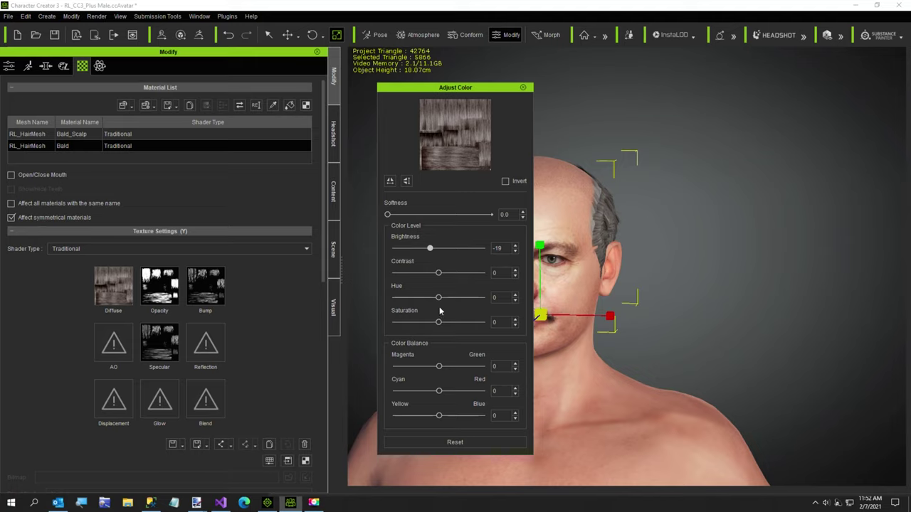
pyautogui.moveTo(438, 322); pyautogui.dragTo(441, 324)
pyautogui.click(522, 87)
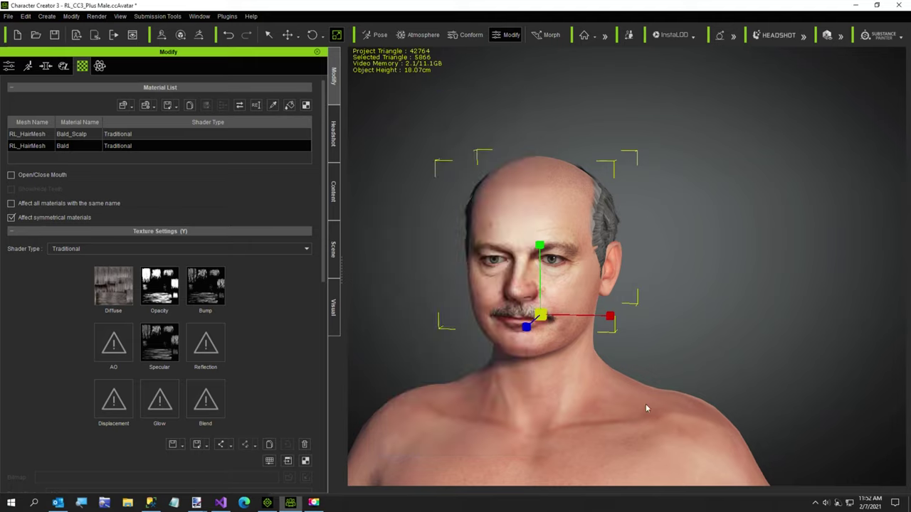
pyautogui.moveTo(649, 418)
pyautogui.mouseDown(button='right')
pyautogui.moveTo(773, 477)
pyautogui.moveTo(543, 412)
pyautogui.mouseUp(button='right')
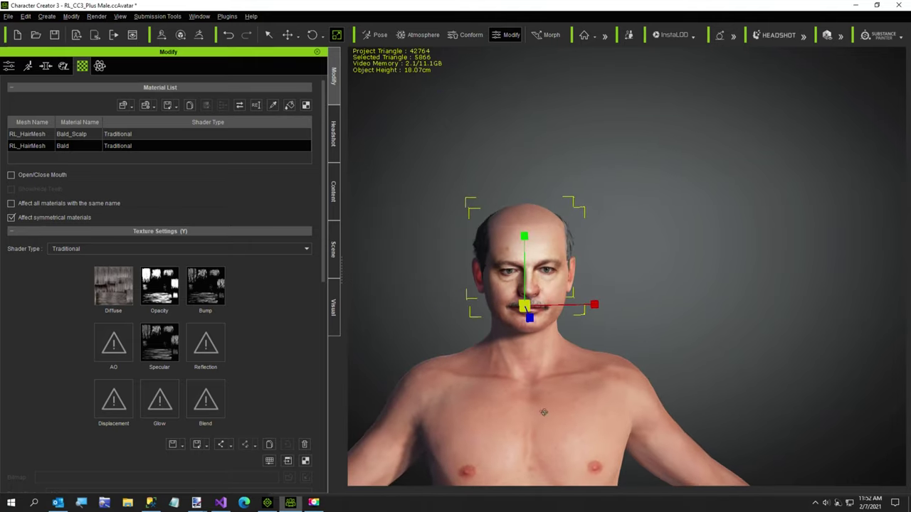
pyautogui.click(64, 67)
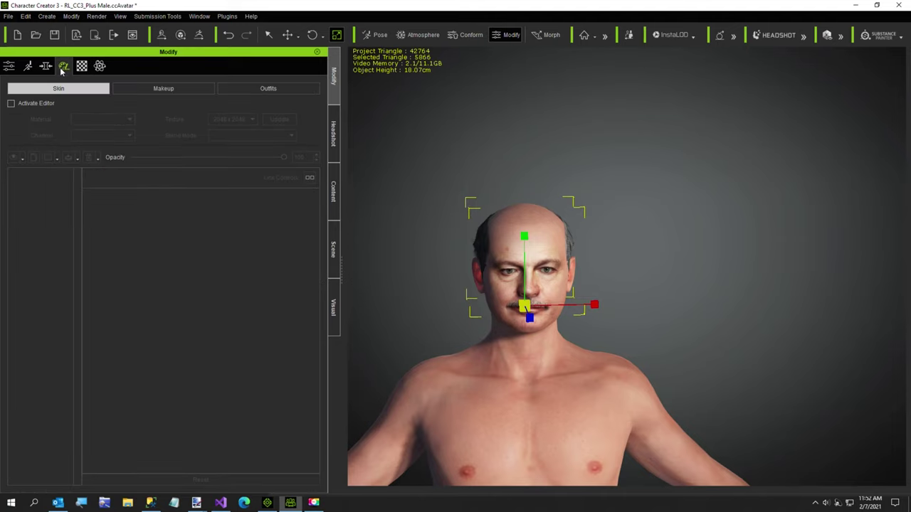
# Show the Full Body morph sliders and search them for 'Heavy'
pyautogui.click(45, 66)
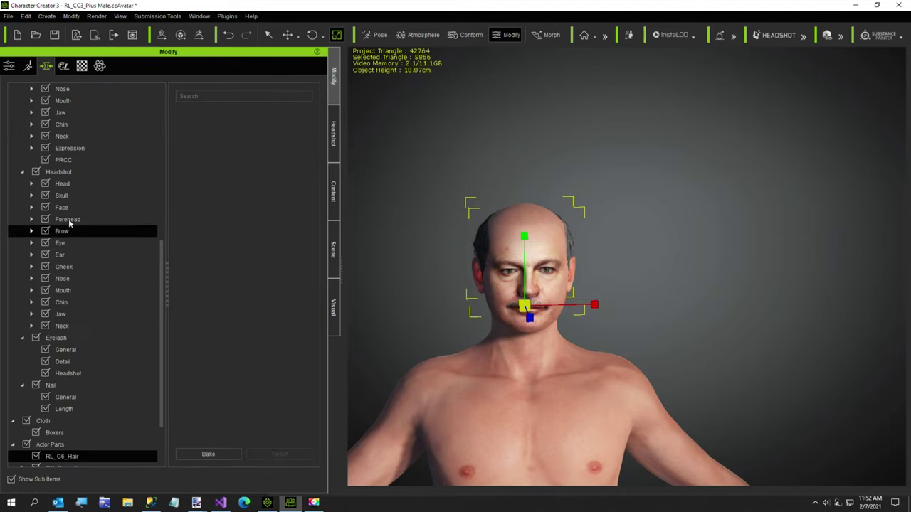
pyautogui.moveTo(164, 271); pyautogui.dragTo(164, 114)
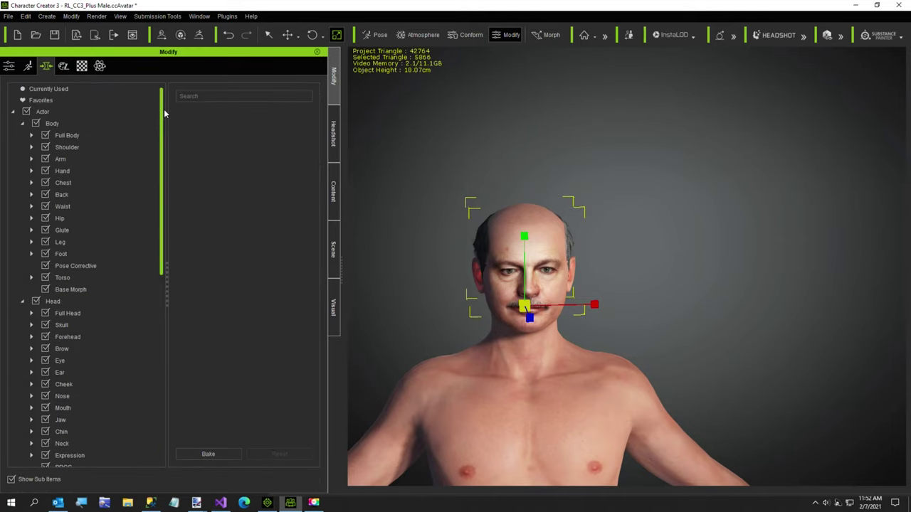
pyautogui.click(61, 138)
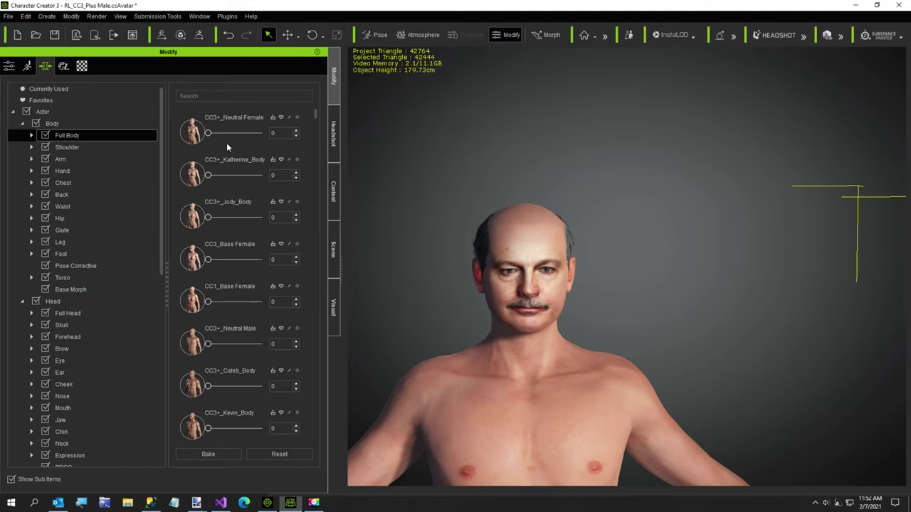
pyautogui.scroll(-1, 316, 114)
pyautogui.scroll(-2, 316, 114)
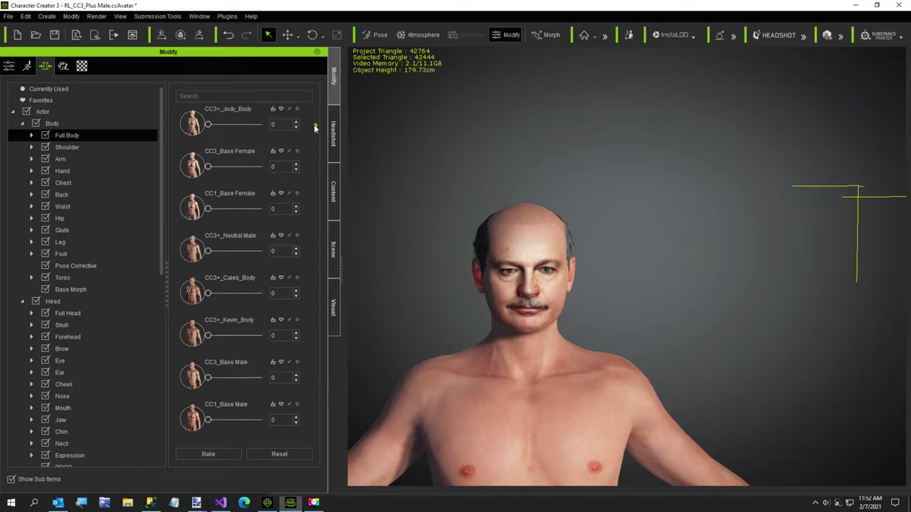
pyautogui.scroll(3, 316, 114)
pyautogui.click(196, 94)
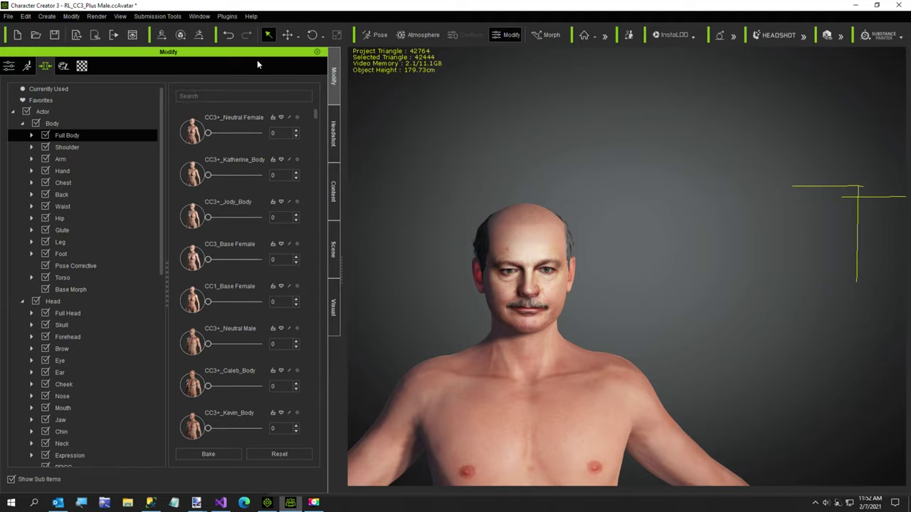
pyautogui.write('Heavy')
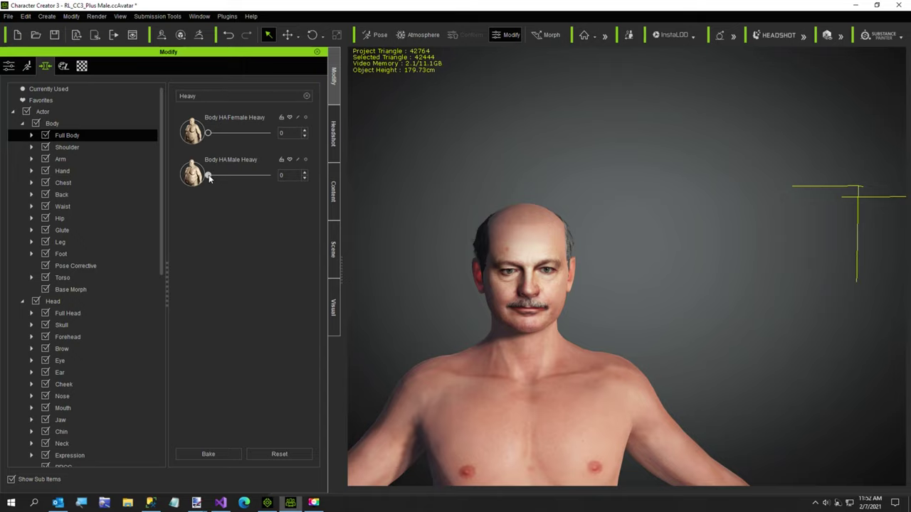
# Set Body HA Male Heavy to 28 and check the heavier build from several angles
pyautogui.moveTo(209, 178); pyautogui.dragTo(218, 177)
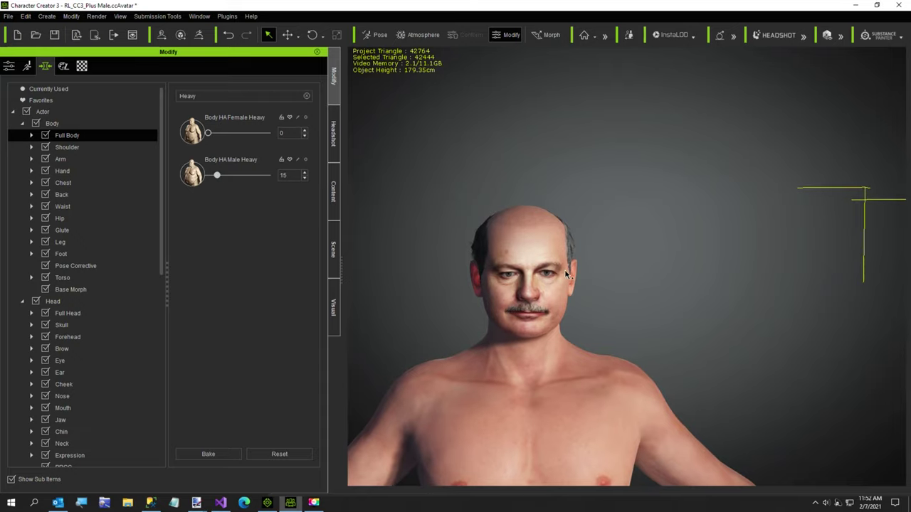
pyautogui.scroll(-3, 567, 274)
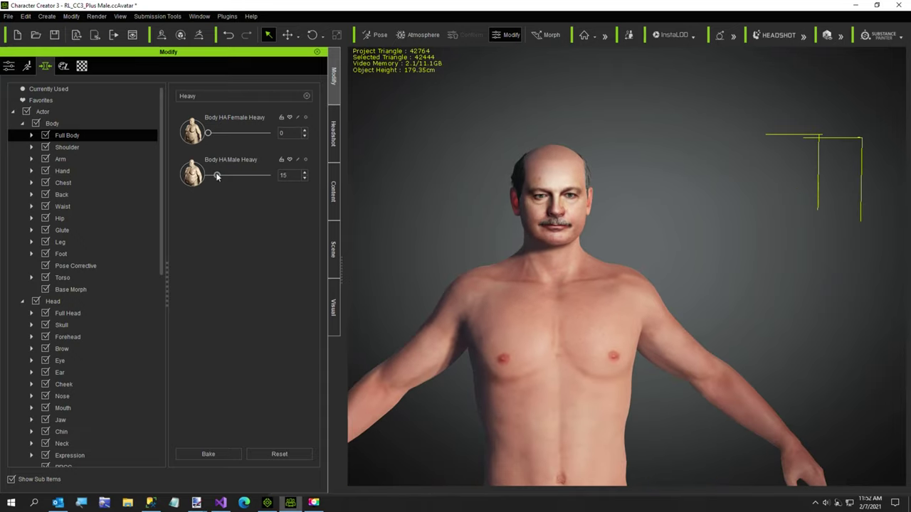
pyautogui.moveTo(218, 177); pyautogui.dragTo(224, 175)
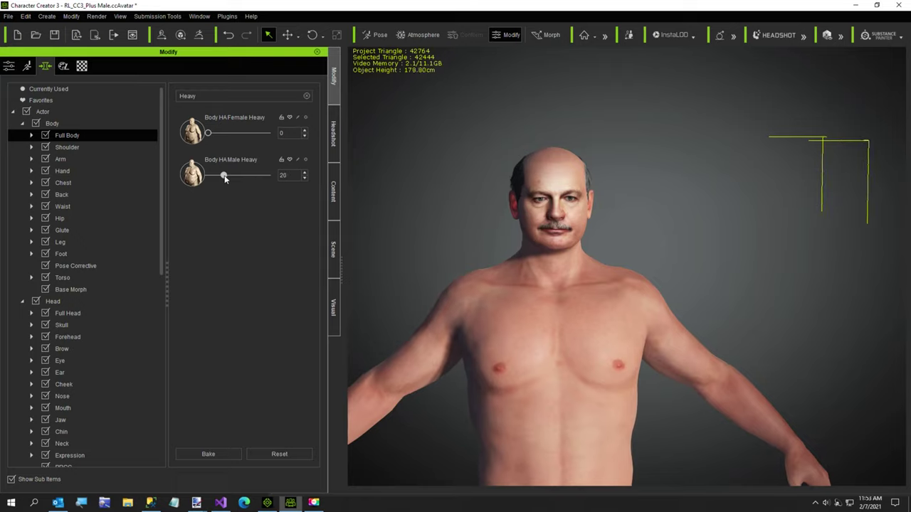
pyautogui.scroll(-2, 518, 349)
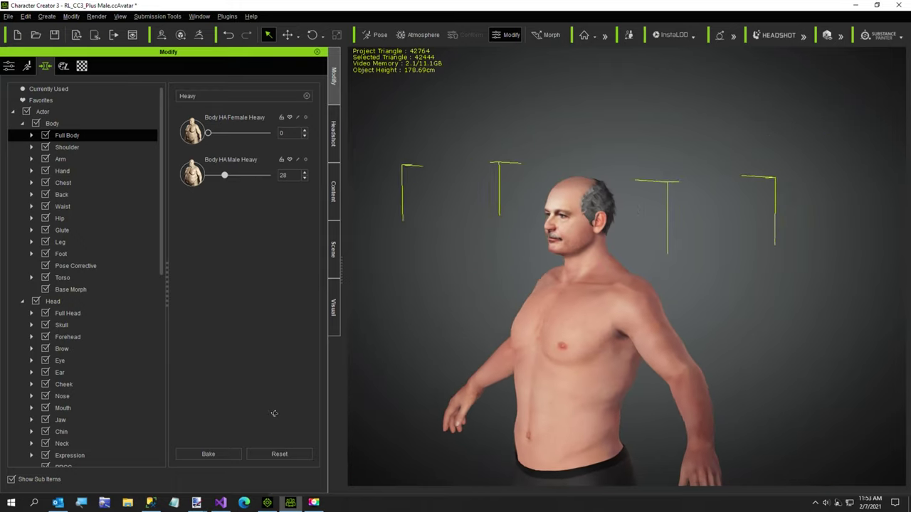
pyautogui.moveTo(475, 416); pyautogui.dragTo(446, 438, button='right')
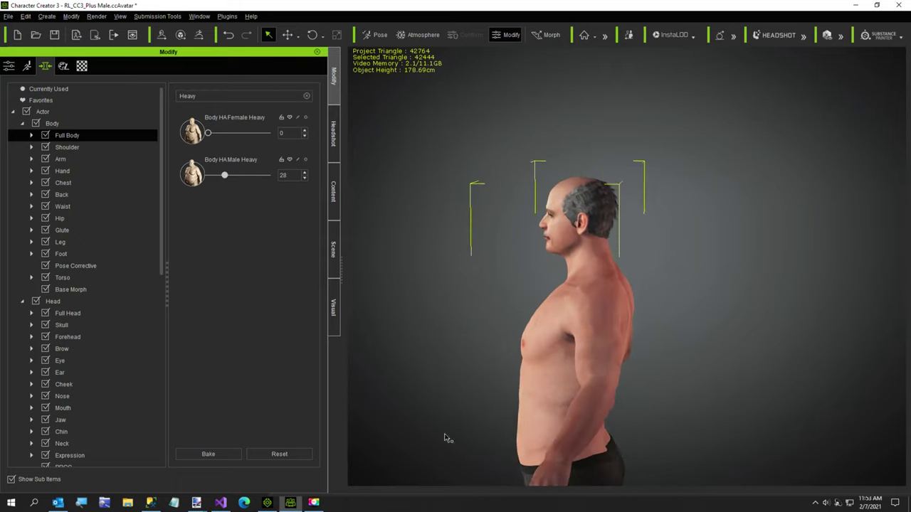
pyautogui.moveTo(446, 438); pyautogui.dragTo(482, 346, button='middle')
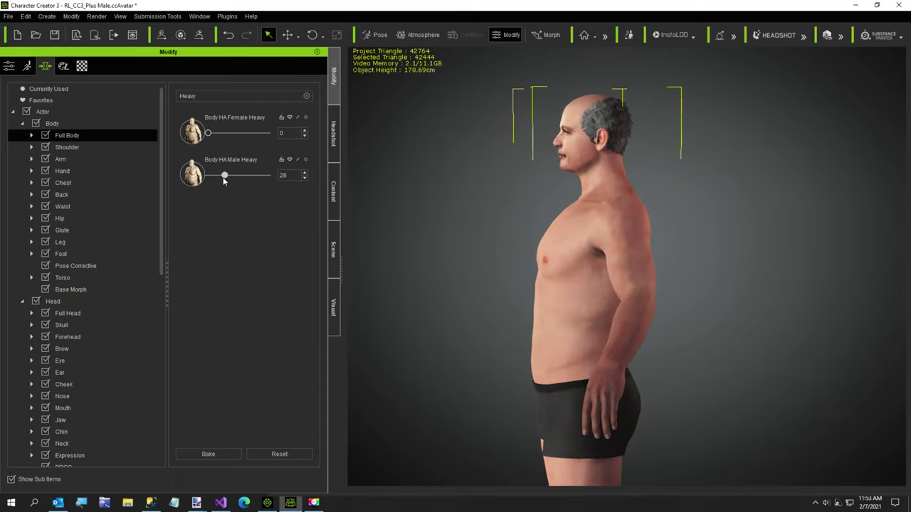
pyautogui.moveTo(428, 327); pyautogui.dragTo(672, 347, button='right')
pyautogui.scroll(3, 548, 341)
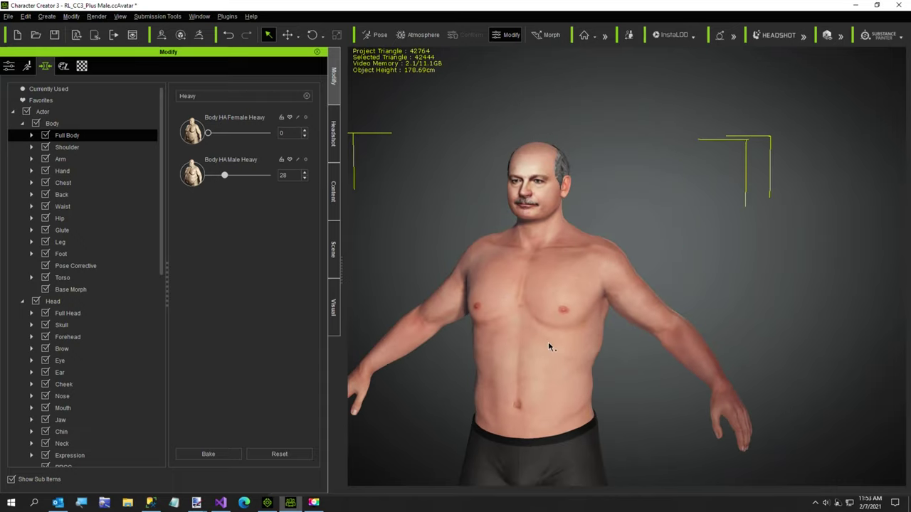
pyautogui.scroll(2, 548, 341)
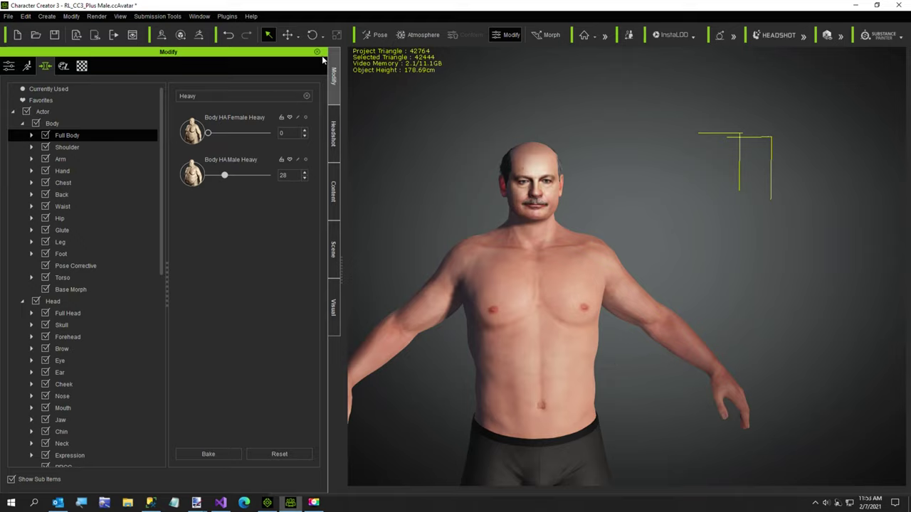
pyautogui.click(12, 68)
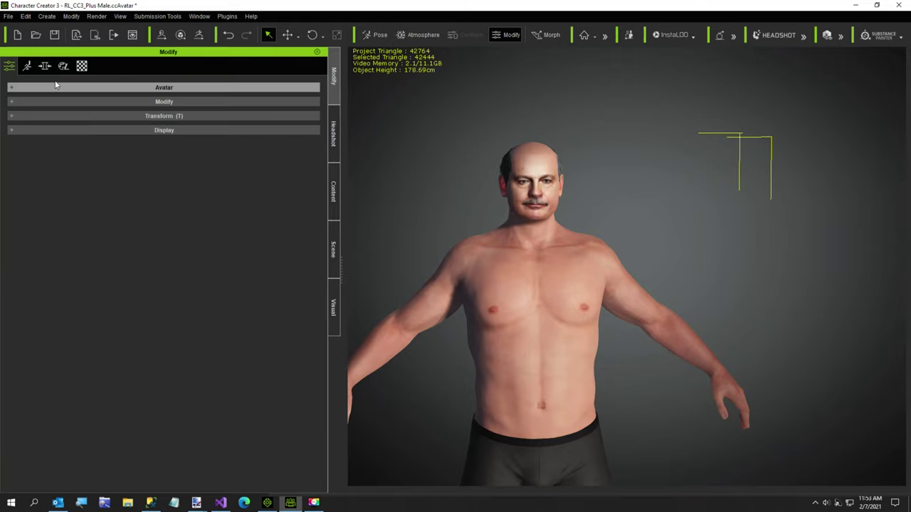
# Apply Jeans_A from the Cloth Template Pants collection to the character
pyautogui.click(47, 68)
pyautogui.click(9, 65)
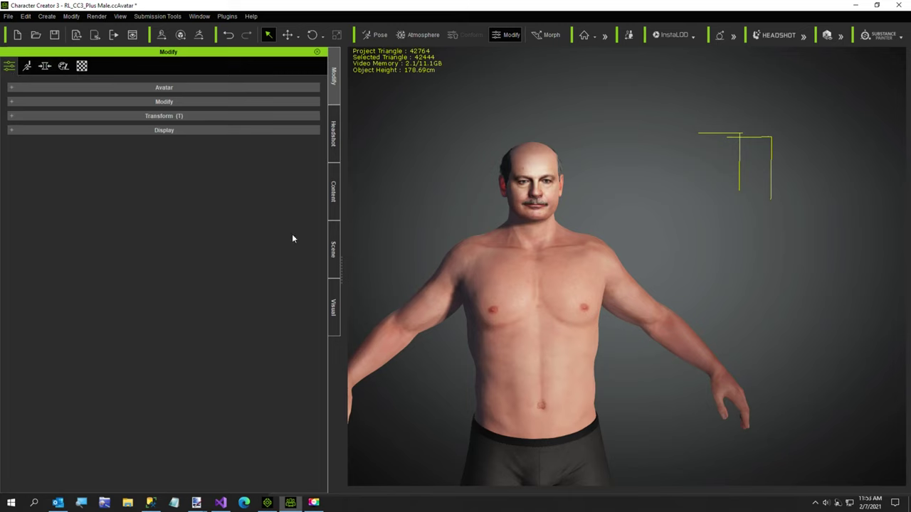
pyautogui.click(333, 190)
pyautogui.click(177, 77)
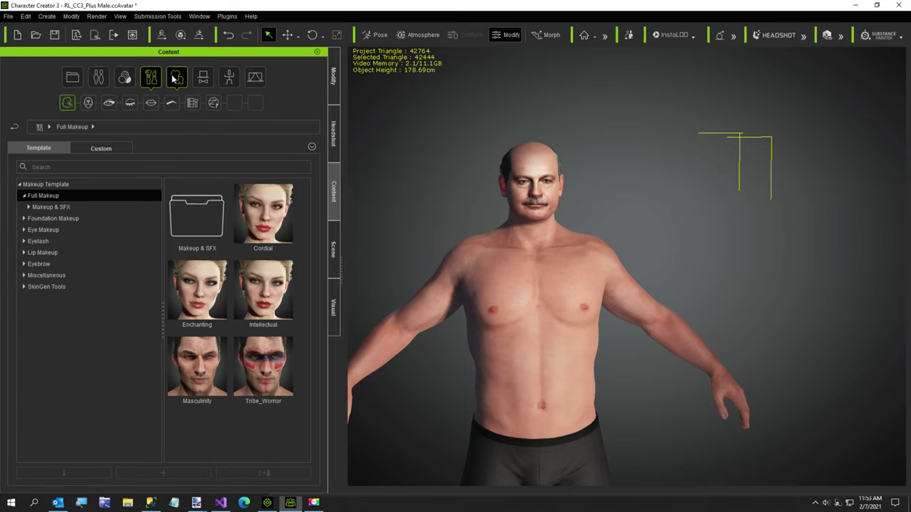
pyautogui.click(109, 102)
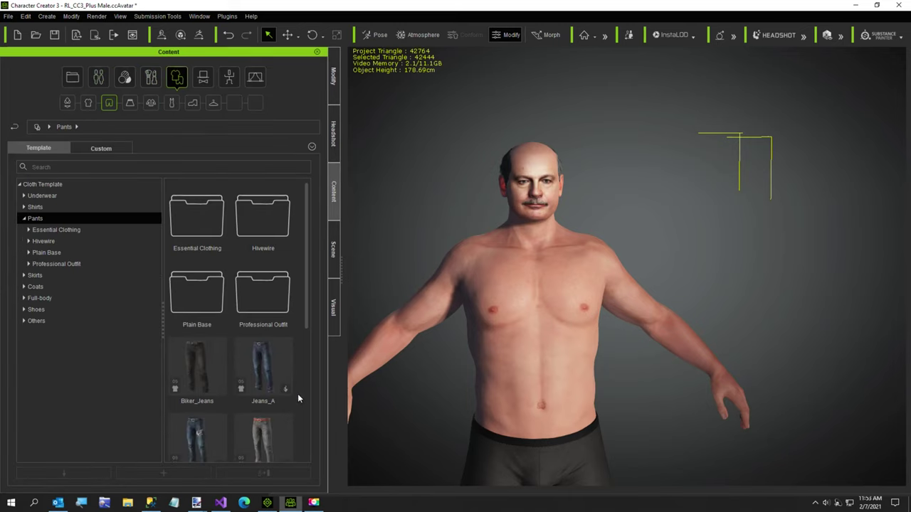
pyautogui.doubleClick(260, 374)
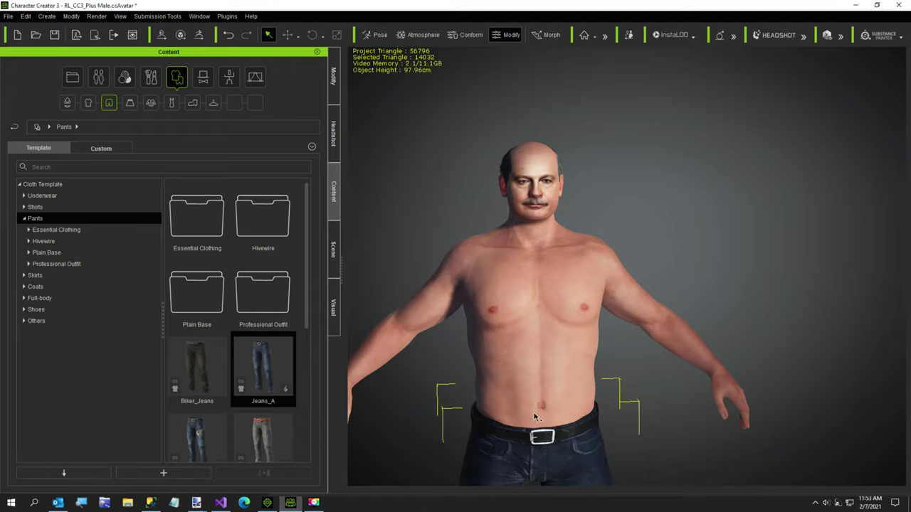
# Zoom and orbit around the character to inspect the dark blue jeans
pyautogui.scroll(2, 537, 336)
pyautogui.scroll(2, 538, 336)
pyautogui.scroll(-2, 537, 335)
pyautogui.moveTo(537, 336); pyautogui.dragTo(535, 356, button='right')
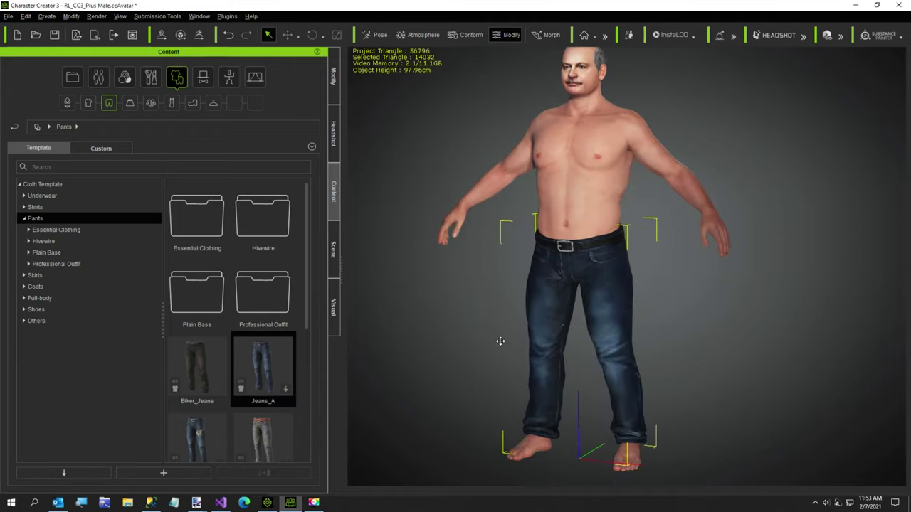
pyautogui.scroll(2, 535, 356)
pyautogui.scroll(1, 530, 342)
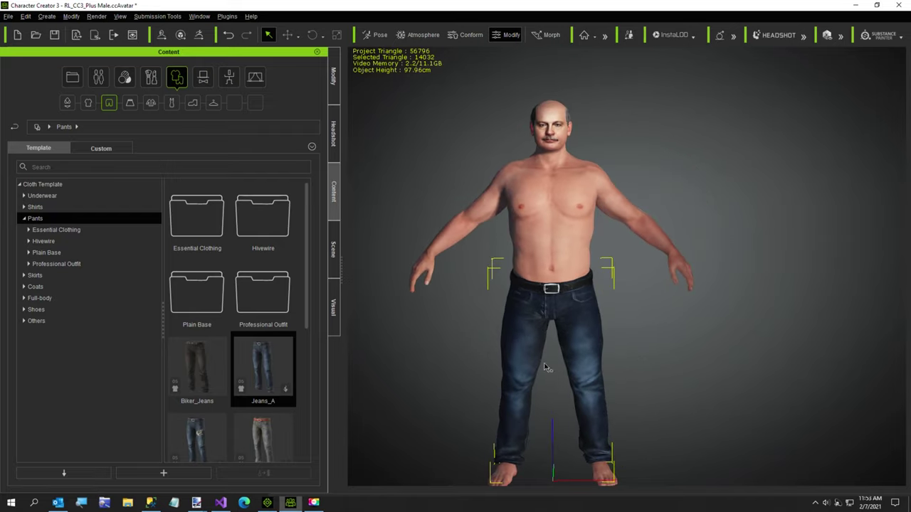
pyautogui.scroll(2, 530, 332)
pyautogui.scroll(1, 507, 334)
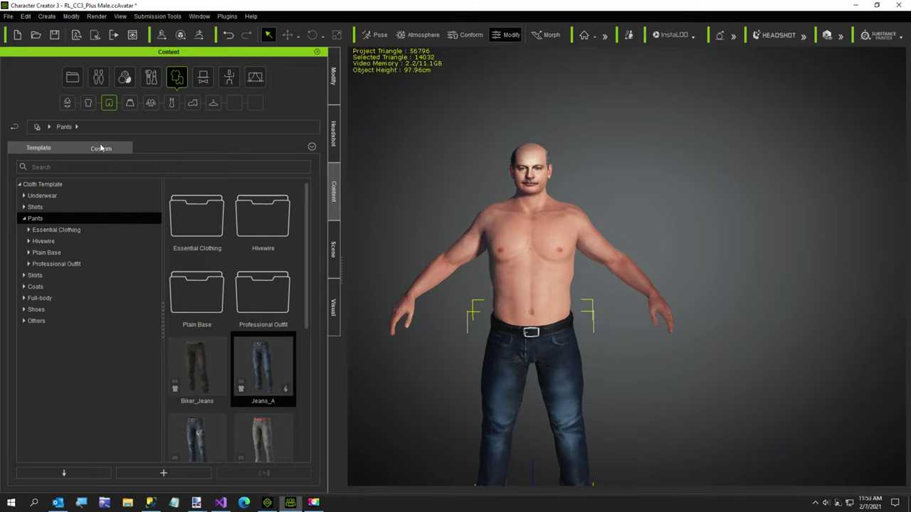
# Put Plain Base T-shirt_Base on him, fitted to body shape with Default skin weights
pyautogui.click(33, 207)
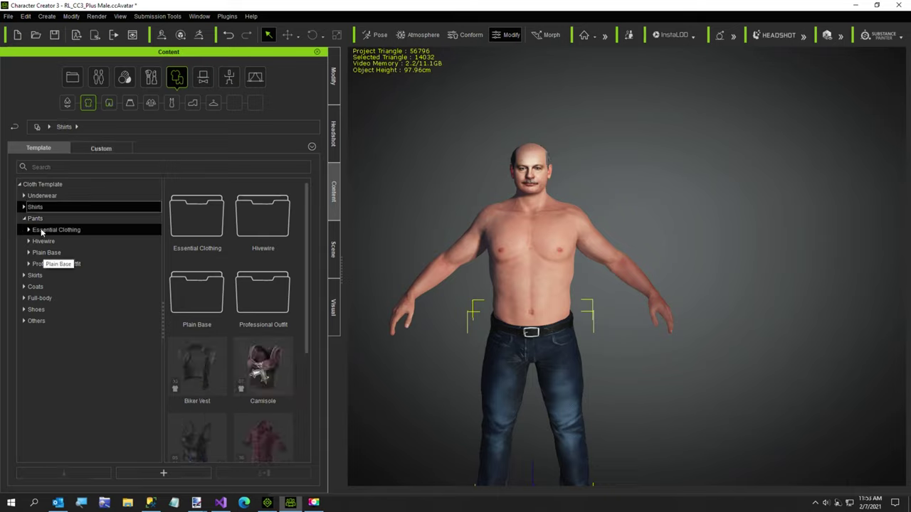
pyautogui.click(41, 231)
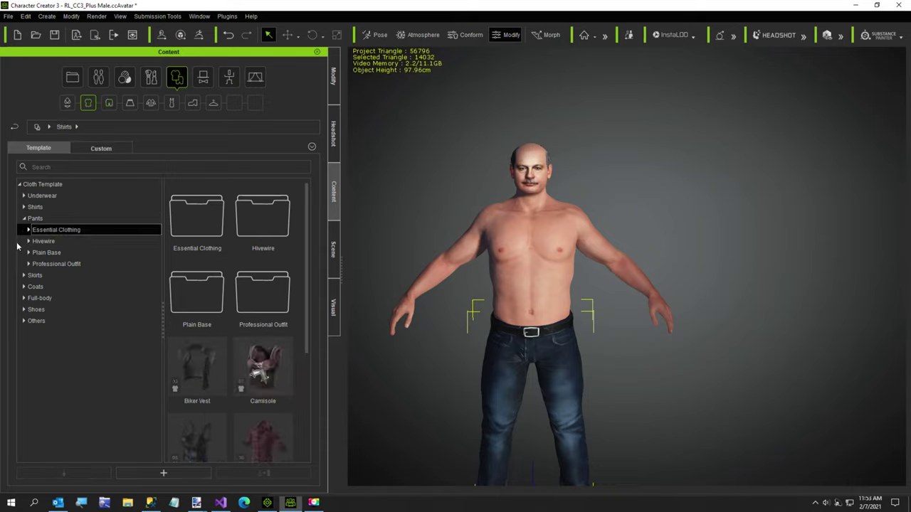
pyautogui.click(23, 207)
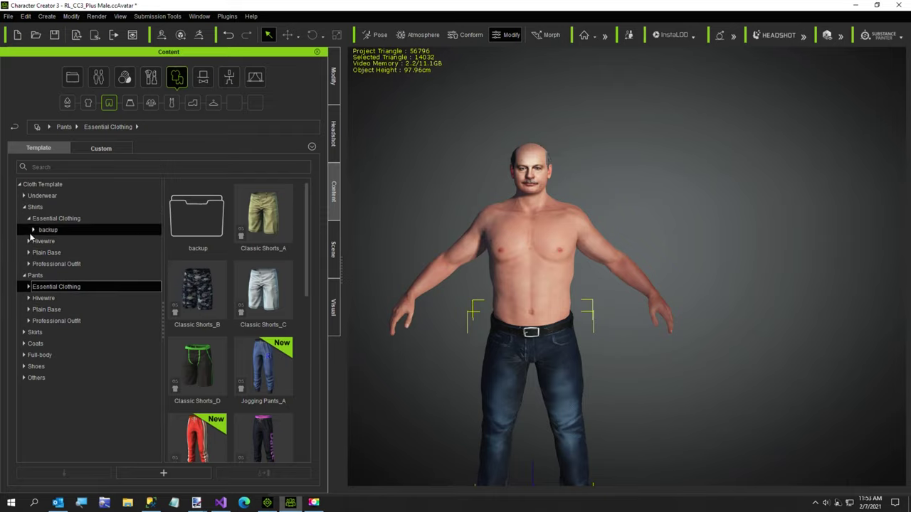
pyautogui.click(44, 219)
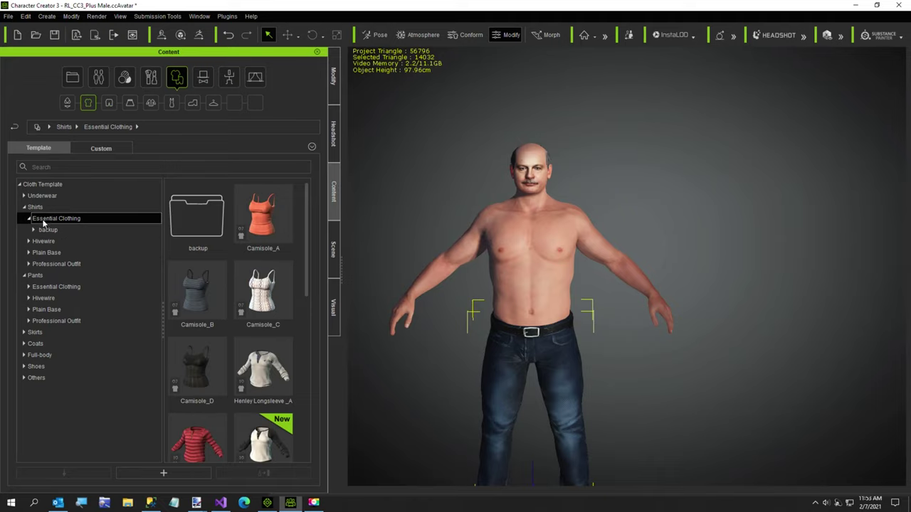
pyautogui.scroll(-5, 213, 298)
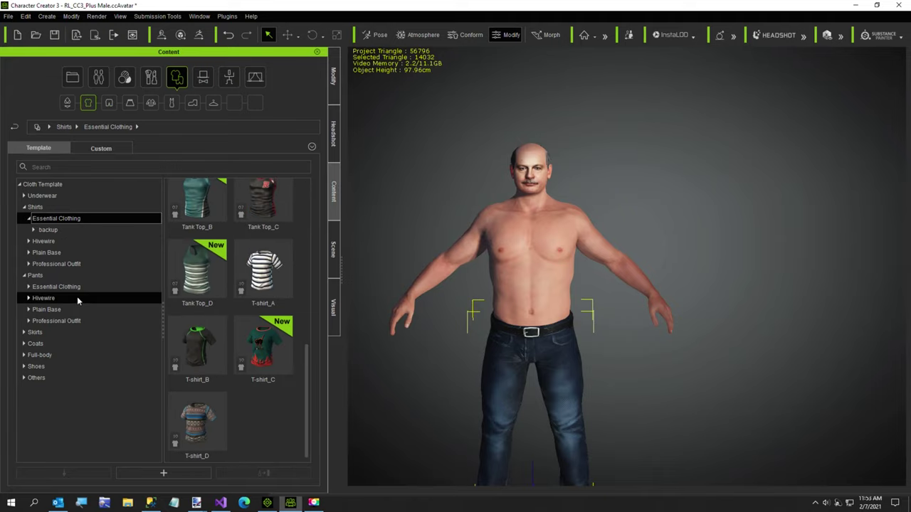
pyautogui.click(31, 254)
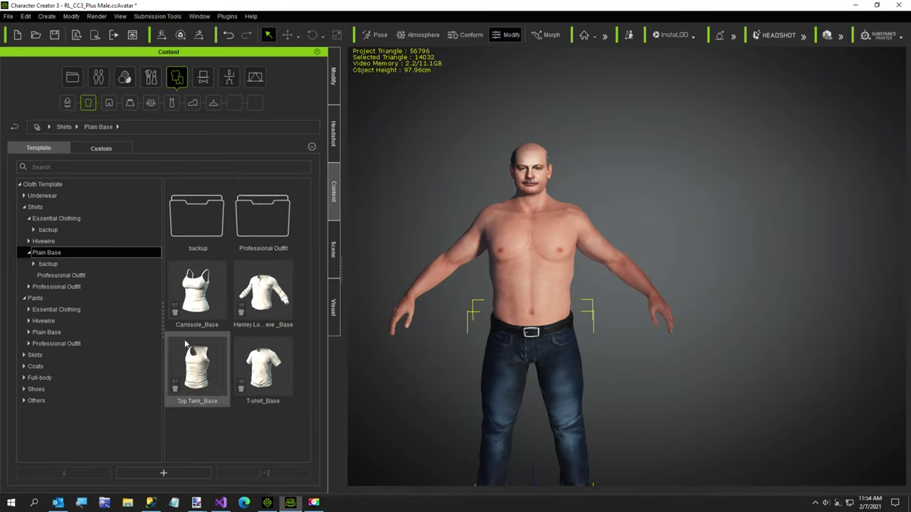
pyautogui.doubleClick(267, 364)
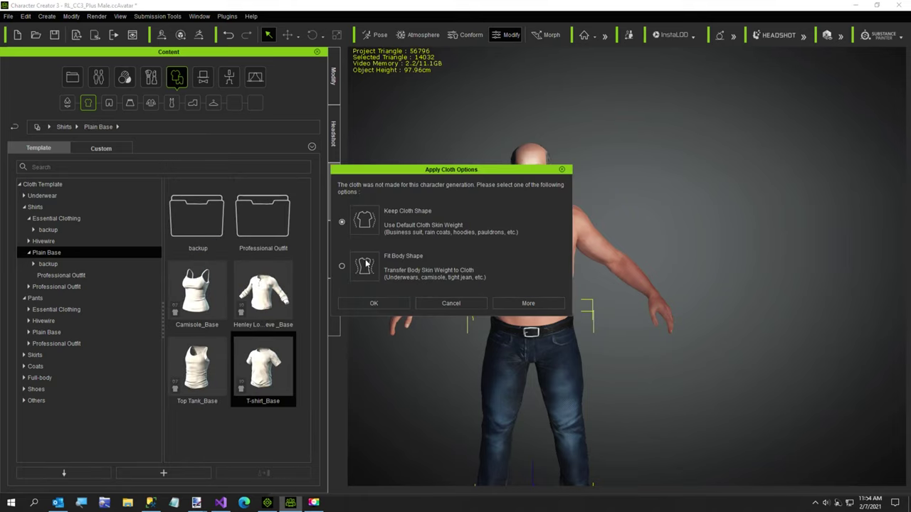
pyautogui.click(342, 266)
pyautogui.click(374, 303)
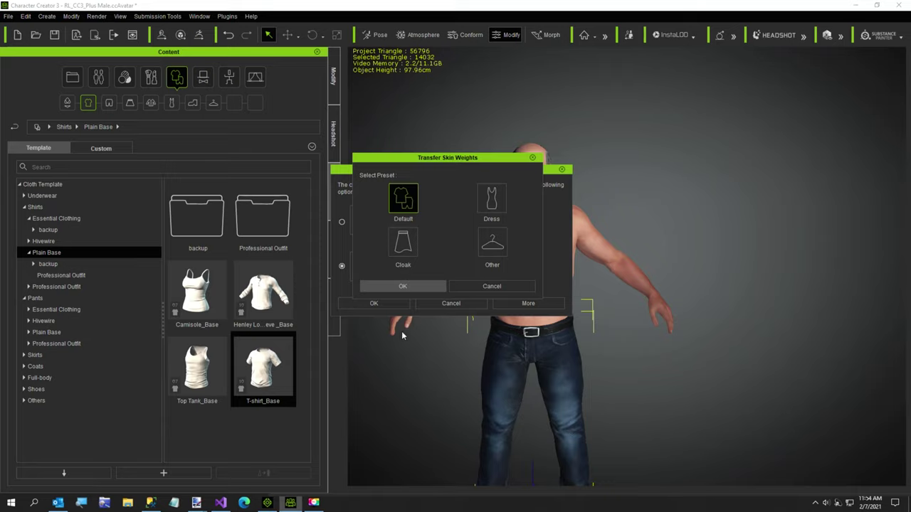
pyautogui.click(402, 287)
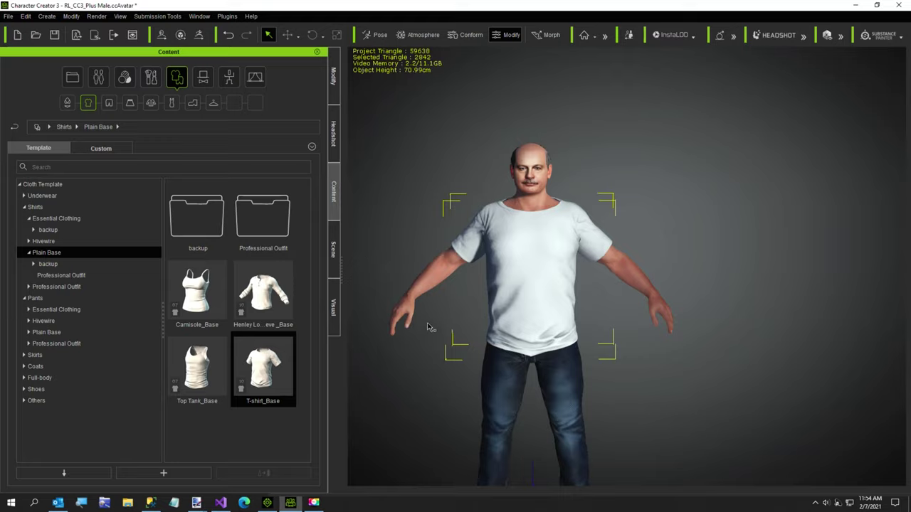
pyautogui.moveTo(449, 330)
pyautogui.mouseDown(button='right')
pyautogui.moveTo(758, 457)
pyautogui.moveTo(719, 429)
pyautogui.mouseUp(button='right')
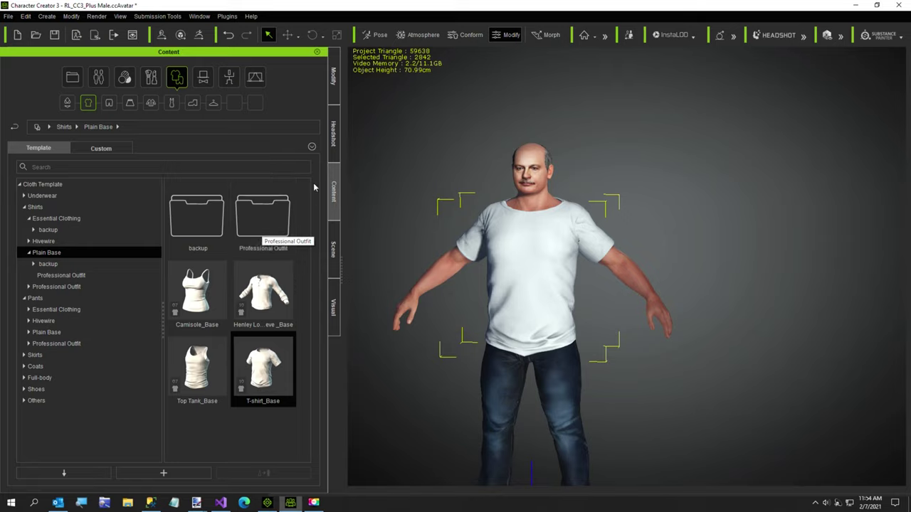
# Check the T-shirt's Modify settings, then go back up to the Shirts library category
pyautogui.click(334, 91)
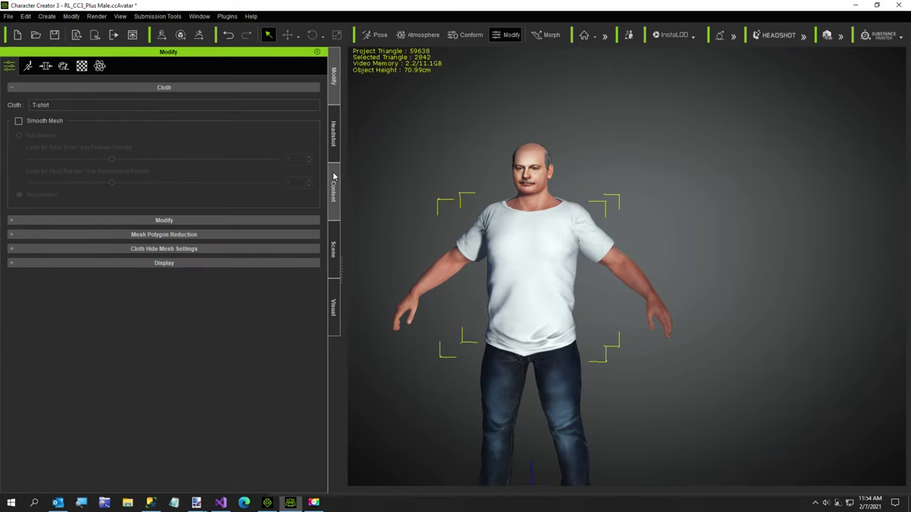
pyautogui.click(336, 260)
pyautogui.click(334, 210)
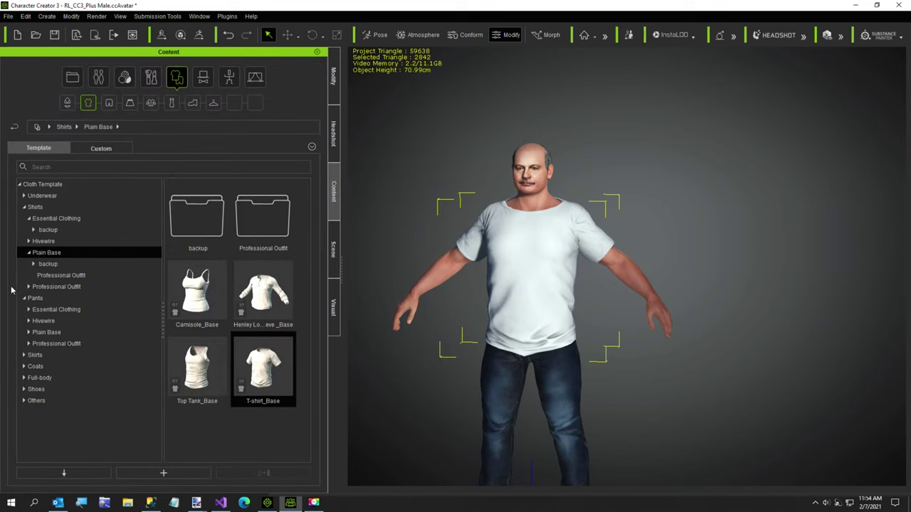
pyautogui.click(36, 207)
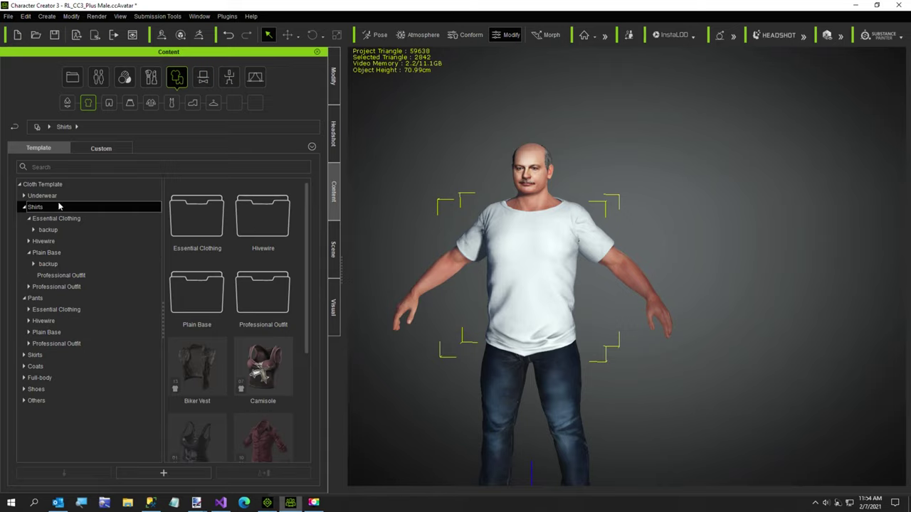
# Load Tri Colors Dark Small.png into the T-shirt's Diffuse slot and check it from the side
pyautogui.click(335, 95)
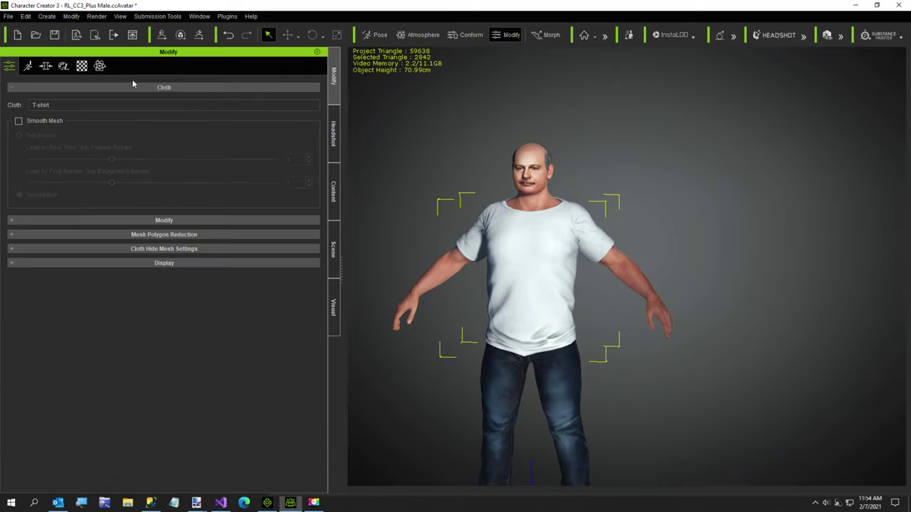
pyautogui.click(82, 66)
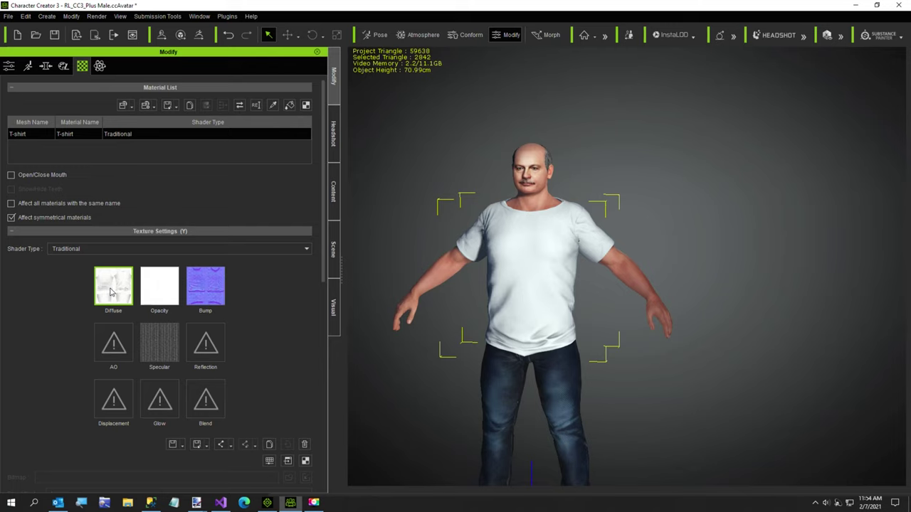
pyautogui.doubleClick(111, 292)
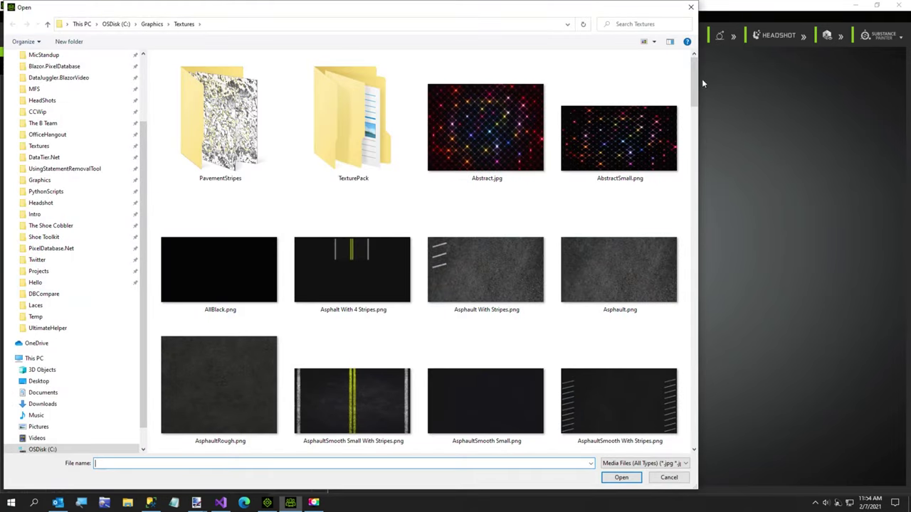
pyautogui.moveTo(693, 84)
pyautogui.mouseDown()
pyautogui.moveTo(689, 187)
pyautogui.moveTo(656, 296)
pyautogui.mouseUp()
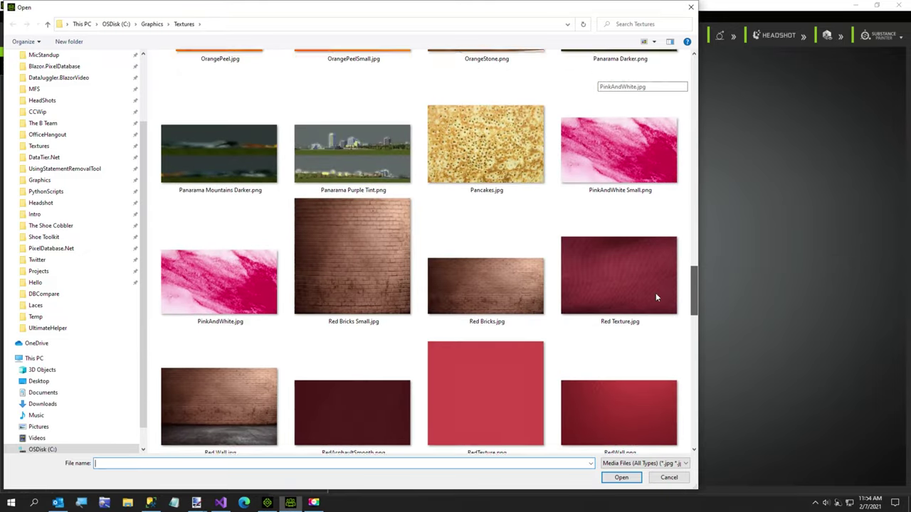
pyautogui.scroll(-2, 656, 297)
pyautogui.scroll(-2, 651, 316)
pyautogui.scroll(-2, 649, 347)
pyautogui.scroll(-2, 650, 366)
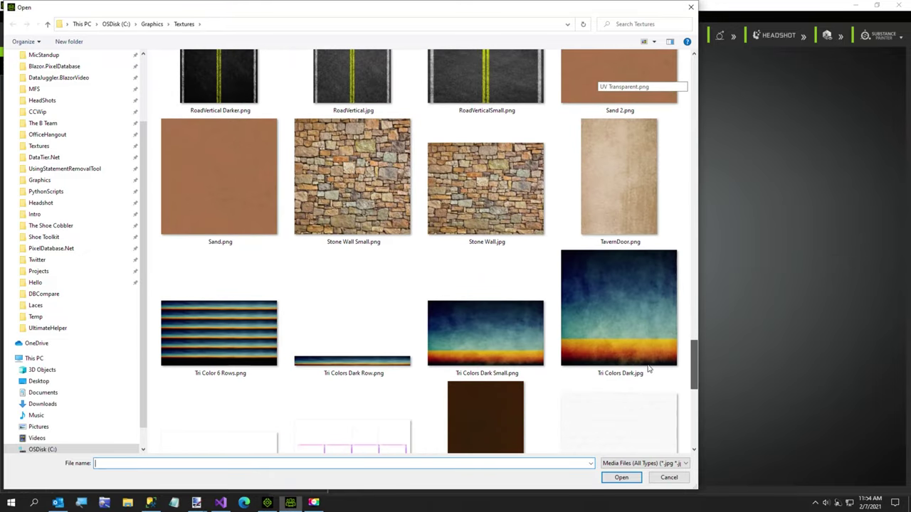
pyautogui.doubleClick(497, 333)
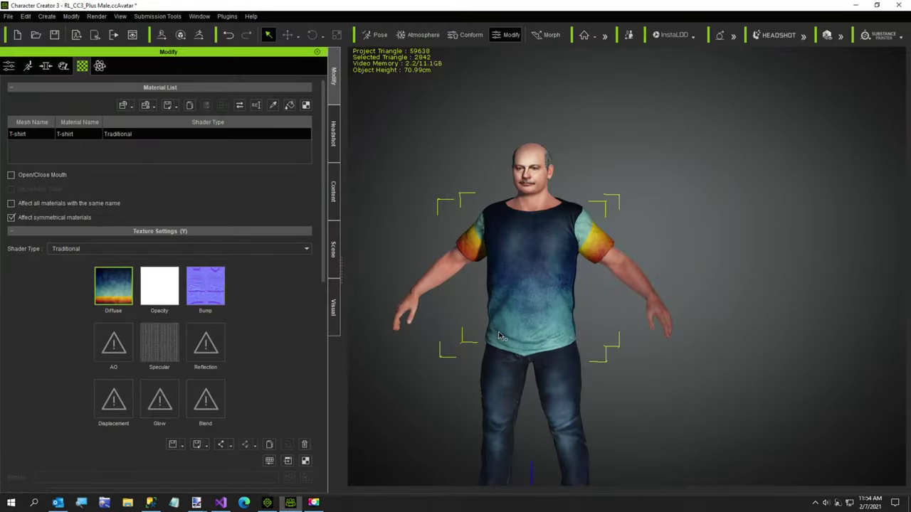
pyautogui.moveTo(639, 311)
pyautogui.mouseDown(button='right')
pyautogui.moveTo(486, 395)
pyautogui.moveTo(507, 396)
pyautogui.mouseUp(button='right')
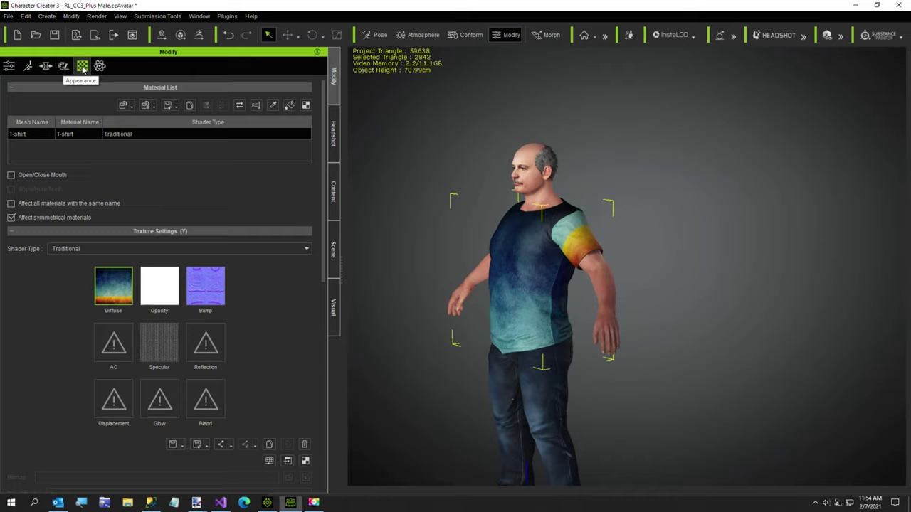
pyautogui.click(63, 69)
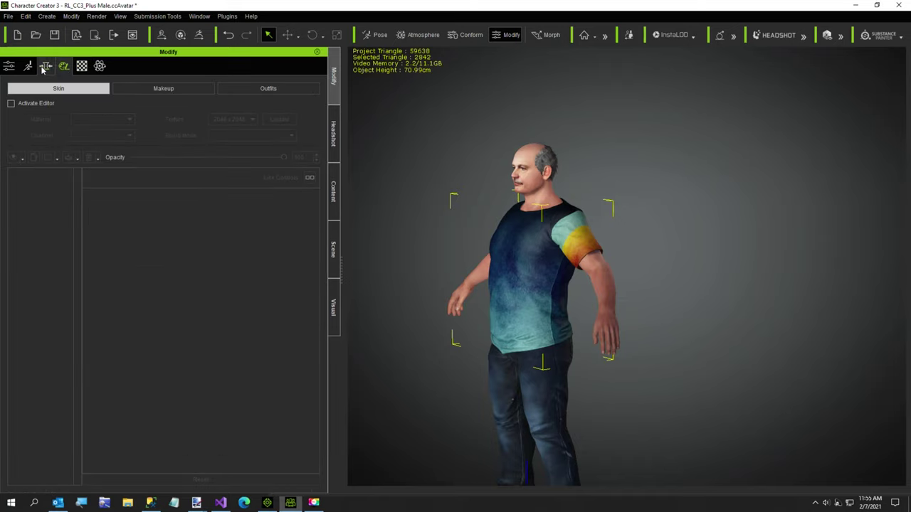
# Lower the full-body Male Heavy morph to about 15 to slim the man
pyautogui.click(44, 68)
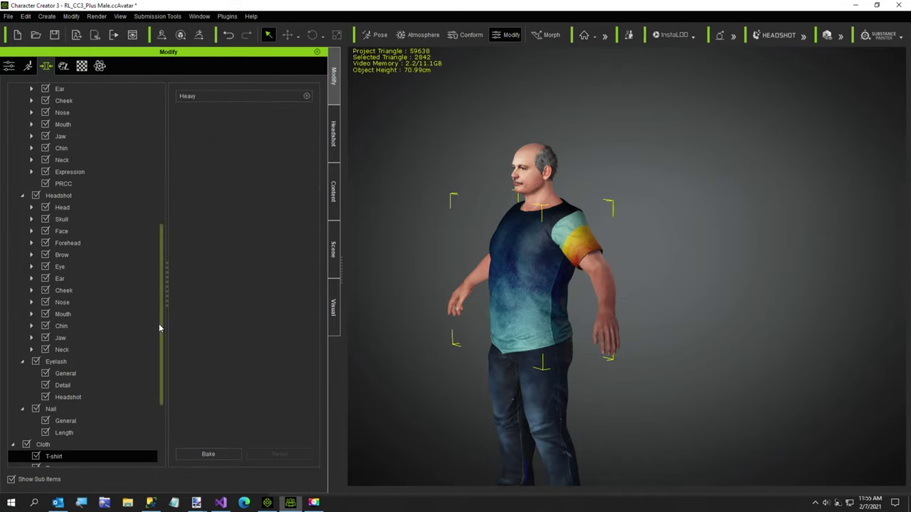
pyautogui.moveTo(158, 325); pyautogui.dragTo(164, 188)
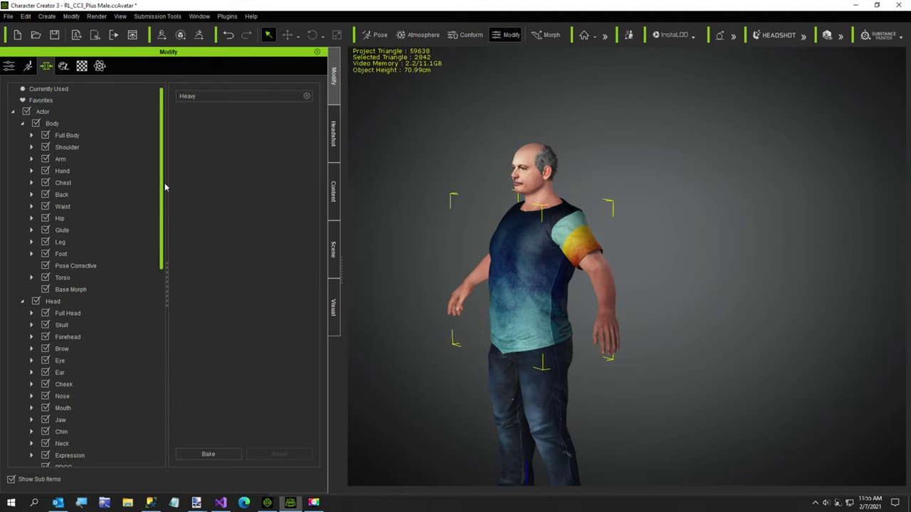
pyautogui.click(67, 136)
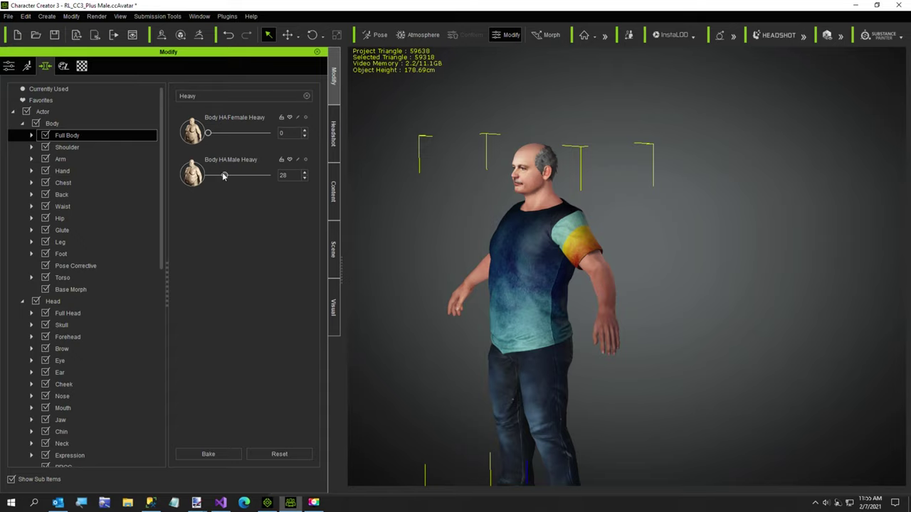
pyautogui.moveTo(225, 177); pyautogui.dragTo(217, 183)
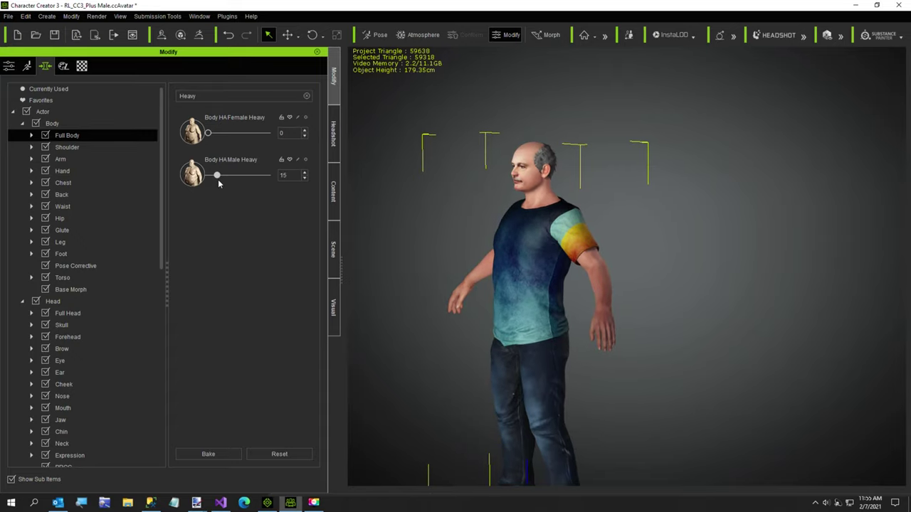
# Orbit and zoom around the character to inspect the reshaped body down to the feet
pyautogui.moveTo(425, 349)
pyautogui.mouseDown(button='right')
pyautogui.moveTo(546, 464)
pyautogui.moveTo(736, 467)
pyautogui.mouseUp(button='right')
pyautogui.moveTo(676, 436); pyautogui.dragTo(683, 431, button='right')
pyautogui.scroll(2, 564, 345)
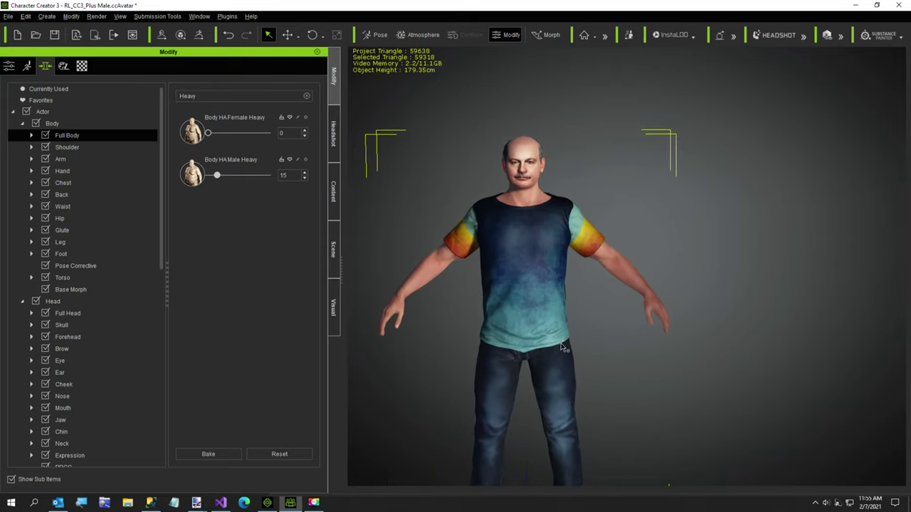
pyautogui.scroll(1, 560, 350)
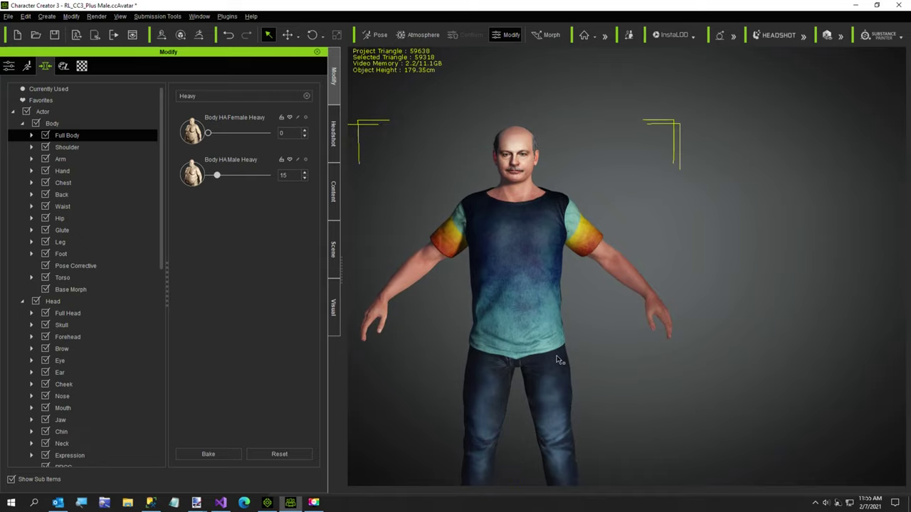
pyautogui.moveTo(557, 359); pyautogui.dragTo(561, 426, button='right')
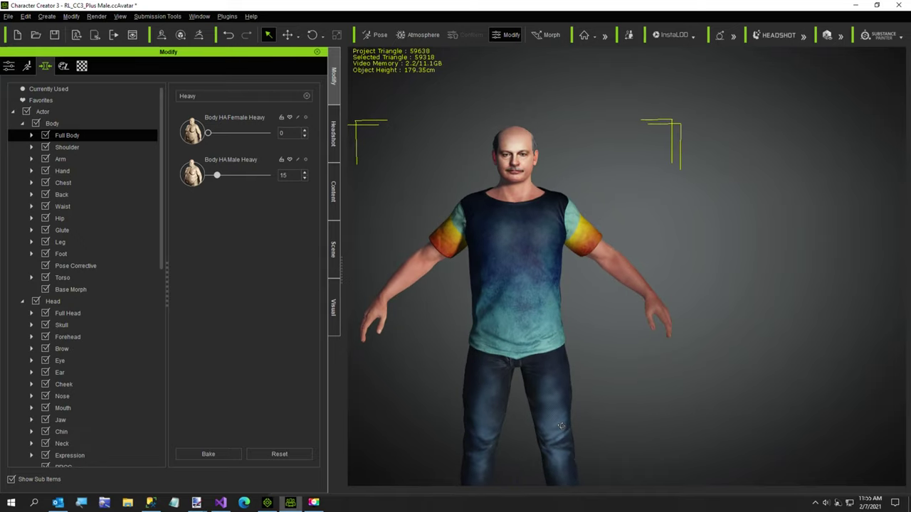
pyautogui.moveTo(612, 406); pyautogui.dragTo(560, 308, button='middle')
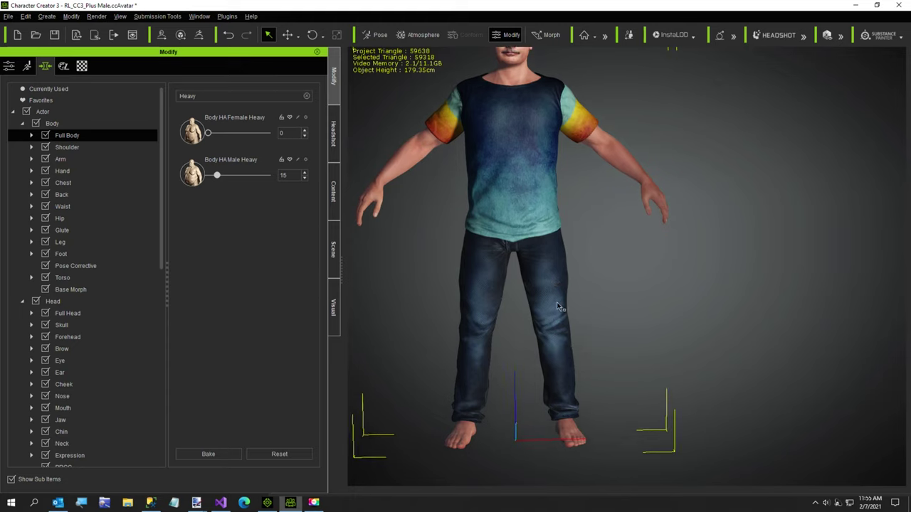
pyautogui.click(334, 194)
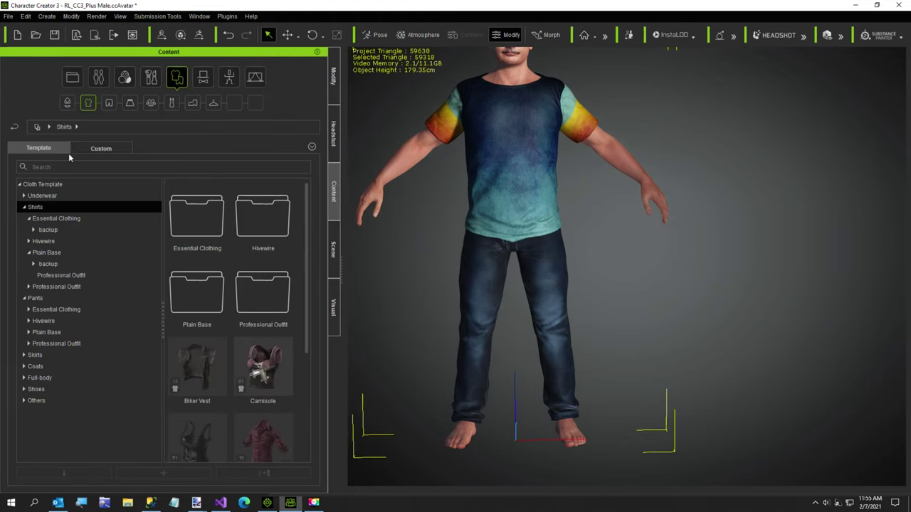
# Put the Brown Shoes from the custom shoes collection on the character
pyautogui.click(89, 150)
pyautogui.click(41, 185)
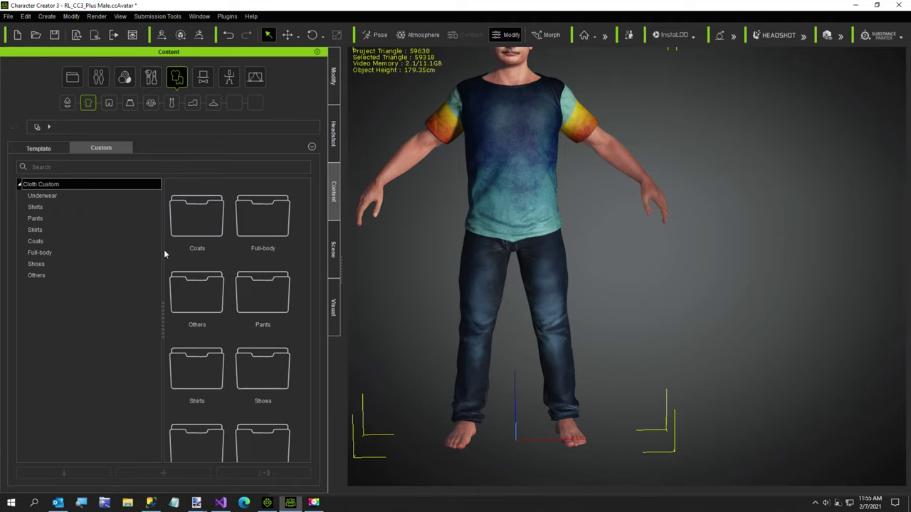
pyautogui.click(30, 264)
pyautogui.moveTo(307, 202); pyautogui.dragTo(310, 332)
pyautogui.moveTo(309, 383); pyautogui.dragTo(309, 383)
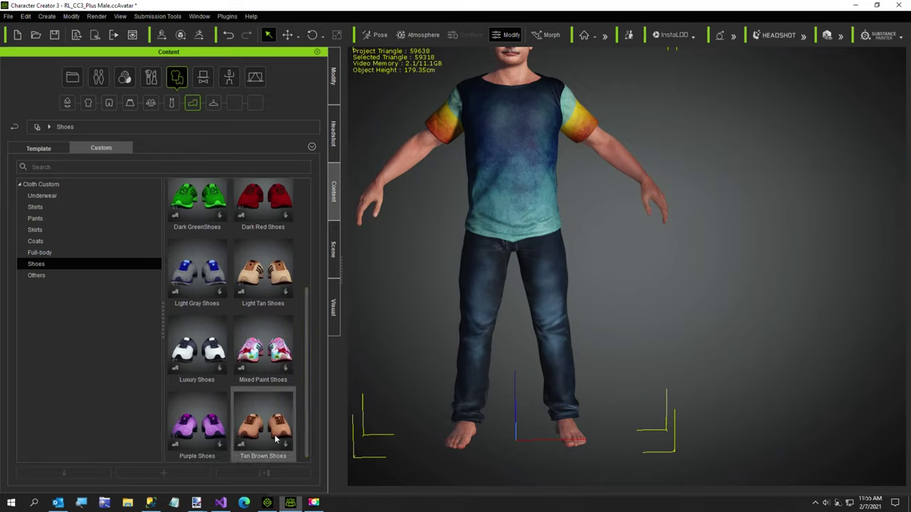
pyautogui.scroll(3, 276, 285)
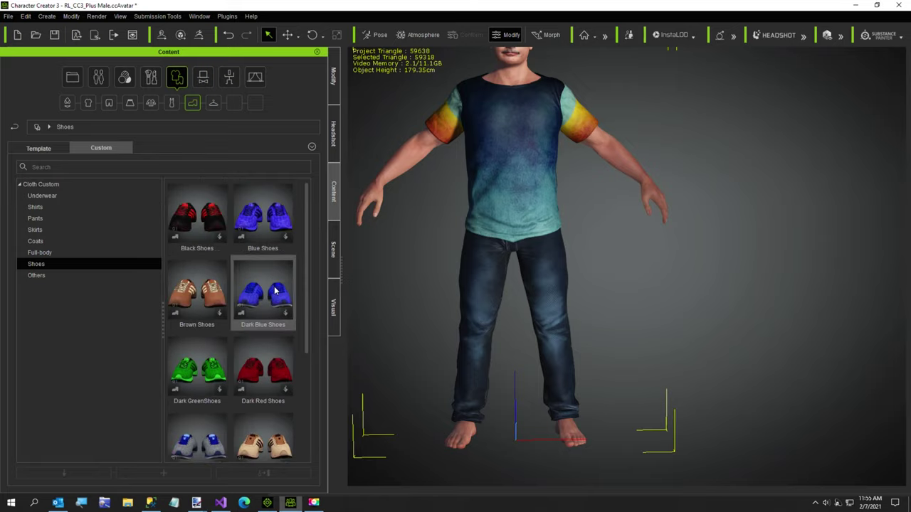
pyautogui.doubleClick(211, 296)
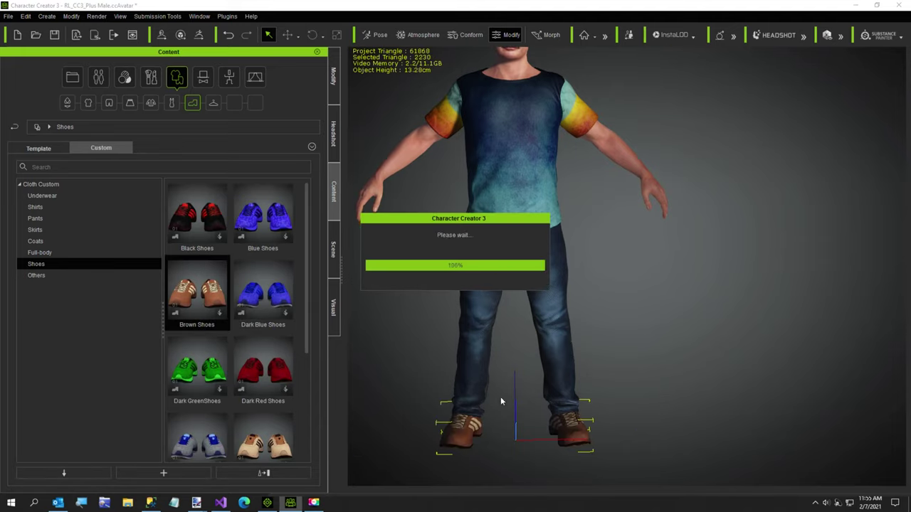
# Replace the brown shoes with the white Luxury Shoes
pyautogui.moveTo(623, 412); pyautogui.dragTo(621, 482, button='right')
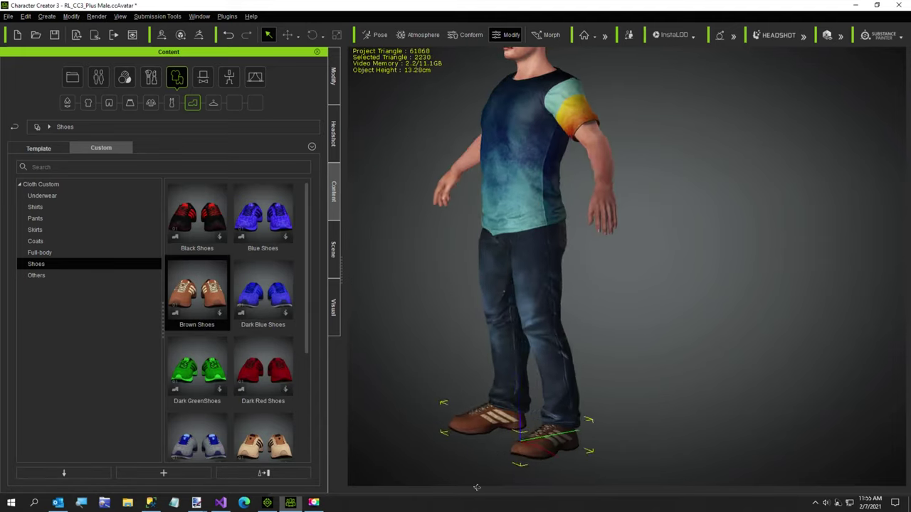
pyautogui.scroll(-3, 576, 349)
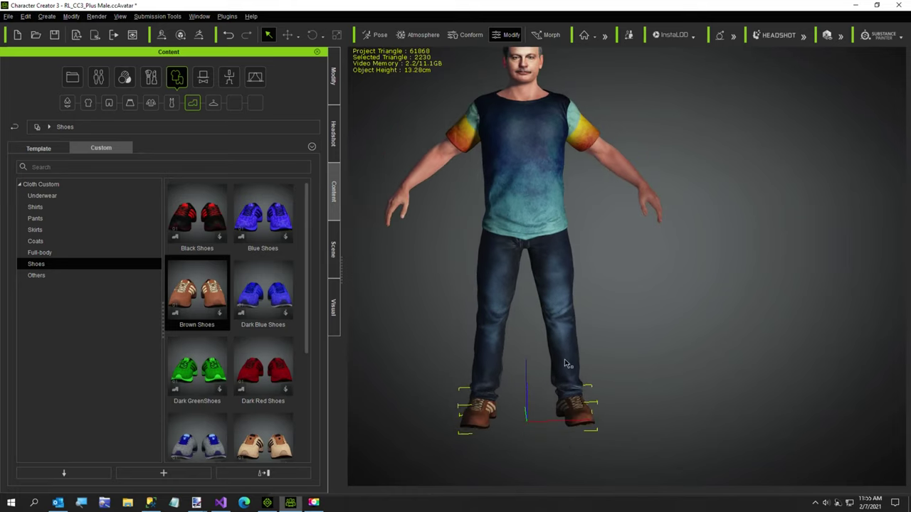
pyautogui.scroll(-3, 216, 288)
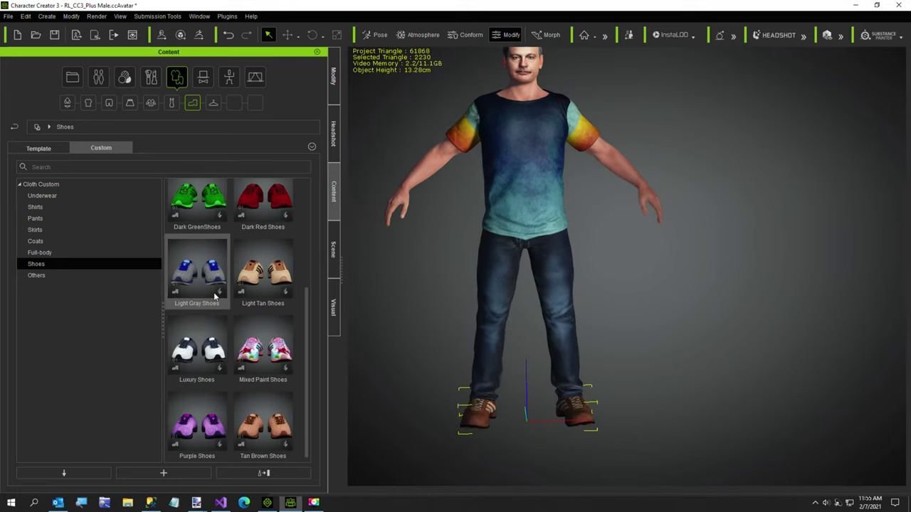
pyautogui.doubleClick(198, 367)
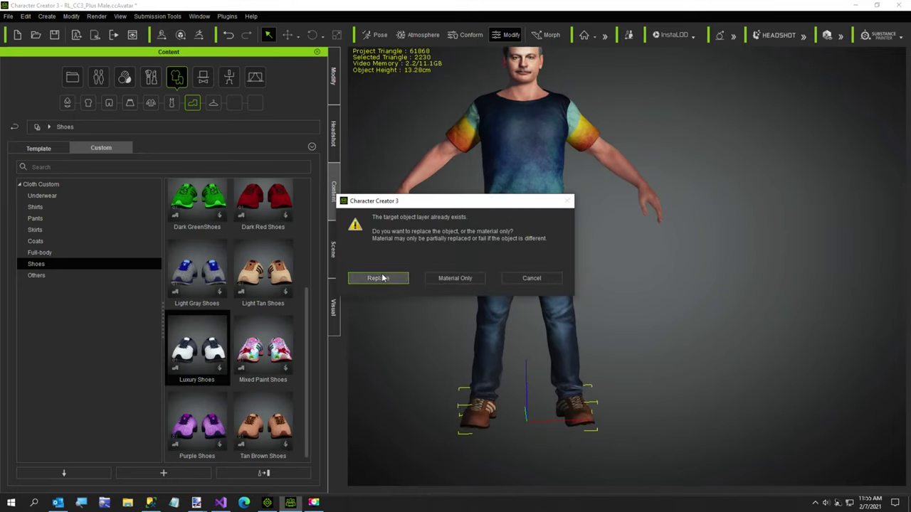
pyautogui.click(384, 278)
# Orbit and zoom to check the outfit, ending framed on head and torso
pyautogui.moveTo(550, 330); pyautogui.dragTo(246, 421, button='right')
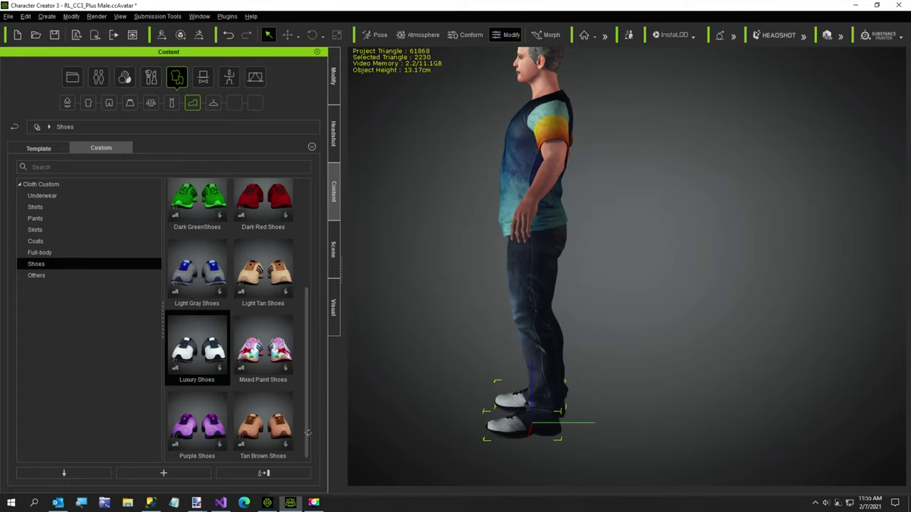
pyautogui.moveTo(463, 397)
pyautogui.mouseDown(button='right')
pyautogui.moveTo(564, 397)
pyautogui.moveTo(521, 369)
pyautogui.mouseUp(button='right')
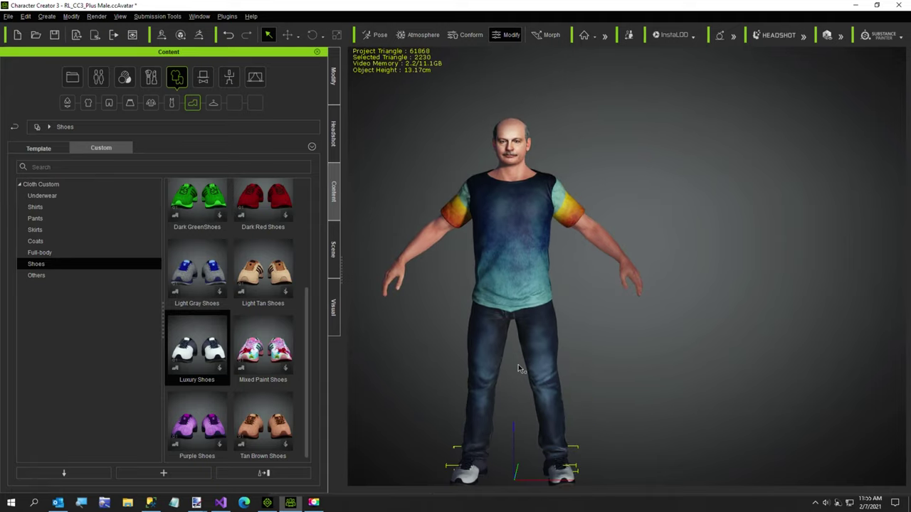
pyautogui.scroll(1, 520, 364)
pyautogui.scroll(1, 521, 348)
pyautogui.scroll(1, 523, 331)
pyautogui.scroll(1, 523, 324)
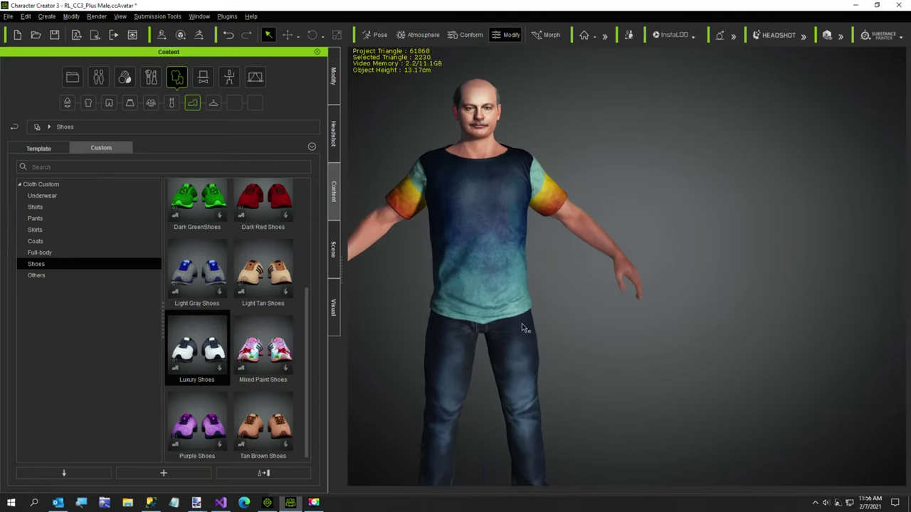
pyautogui.scroll(1, 527, 339)
pyautogui.scroll(1, 531, 352)
pyautogui.scroll(1, 535, 362)
pyautogui.scroll(1, 545, 370)
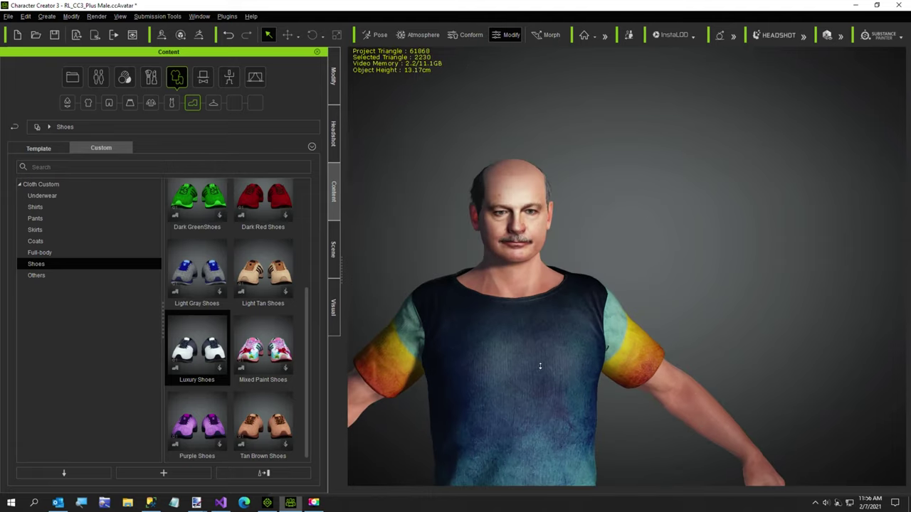
pyautogui.scroll(2, 542, 367)
pyautogui.scroll(1, 548, 360)
pyautogui.moveTo(548, 356)
pyautogui.mouseDown(button='right')
pyautogui.moveTo(662, 374)
pyautogui.moveTo(492, 385)
pyautogui.mouseUp(button='right')
pyautogui.scroll(-2, 498, 399)
pyautogui.moveTo(515, 418); pyautogui.dragTo(519, 352, button='middle')
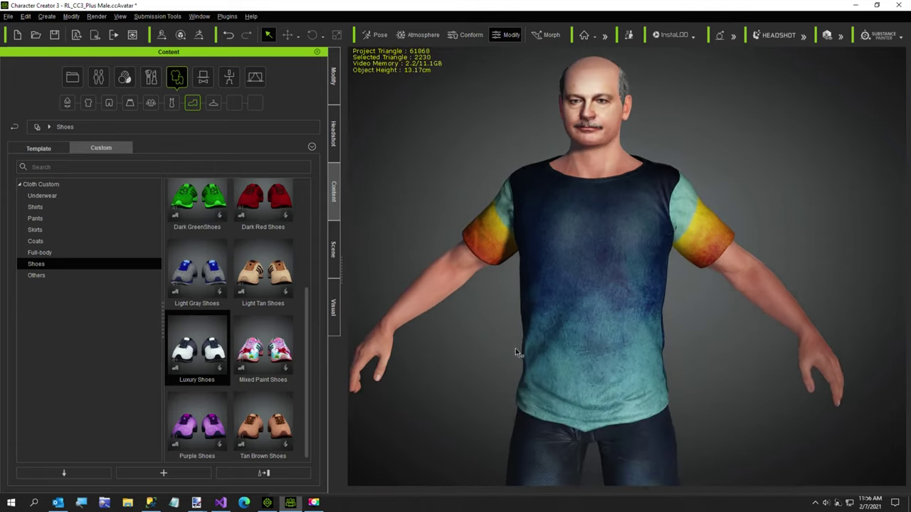
pyautogui.scroll(-1, 508, 380)
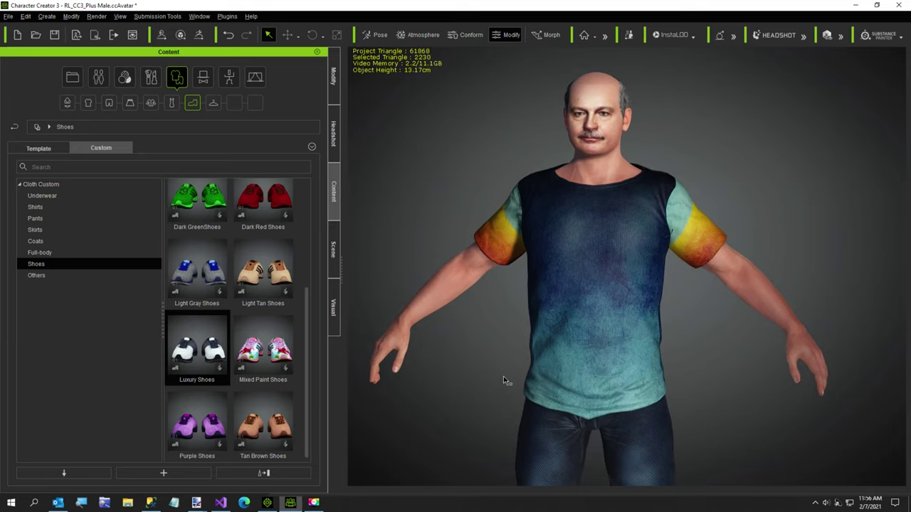
# Send the finished character into iClone and switch over to the iClone scene
pyautogui.click(8, 16)
pyautogui.moveTo(29, 106)
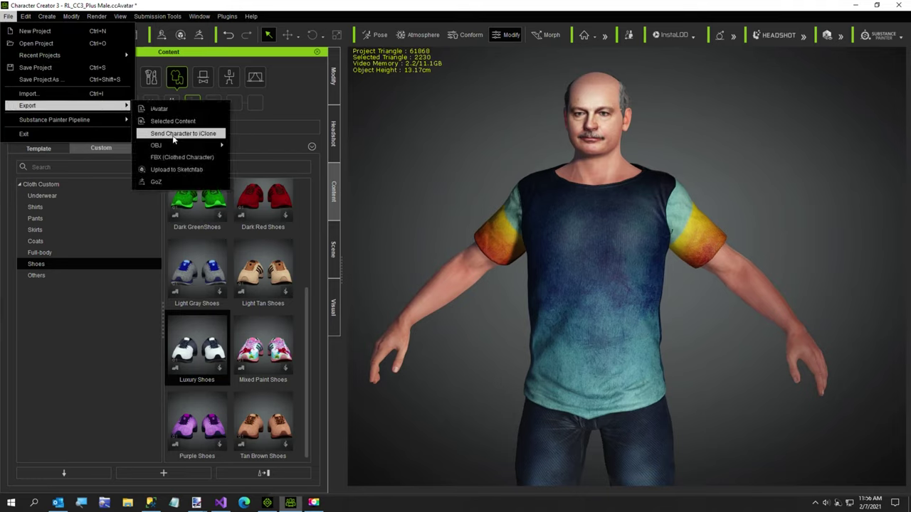
pyautogui.click(173, 134)
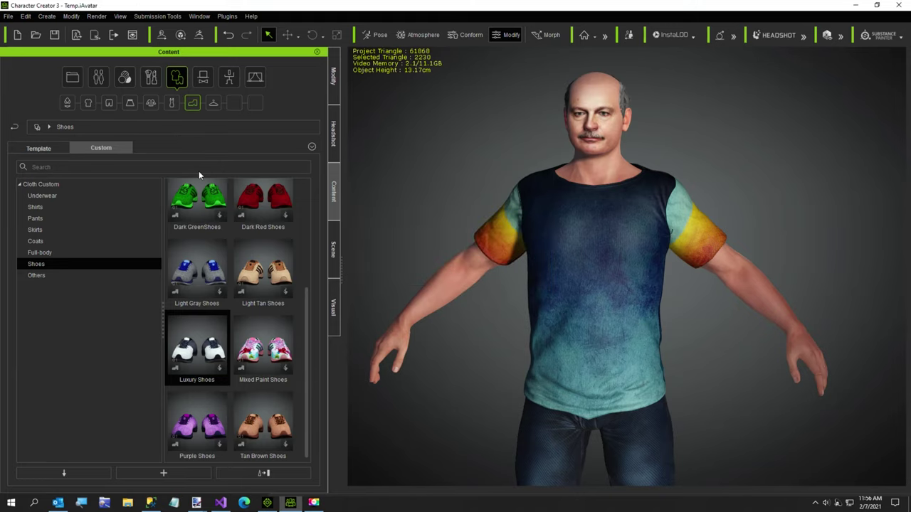
pyautogui.click(267, 502)
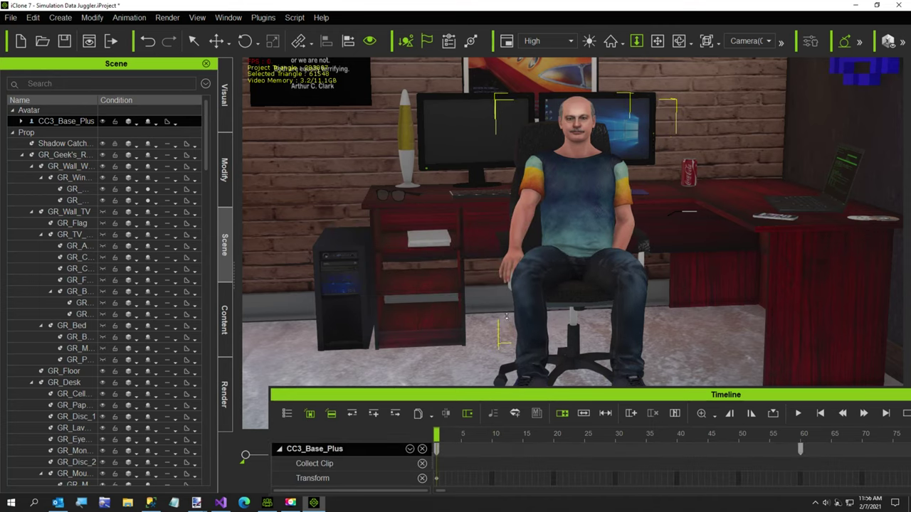
# Orbit and zoom around the seated man at the desk, from his left profile to the front
pyautogui.moveTo(583, 325)
pyautogui.mouseDown(button='right')
pyautogui.moveTo(824, 295)
pyautogui.moveTo(605, 287)
pyautogui.mouseUp(button='right')
pyautogui.scroll(3, 593, 283)
pyautogui.scroll(3, 593, 283)
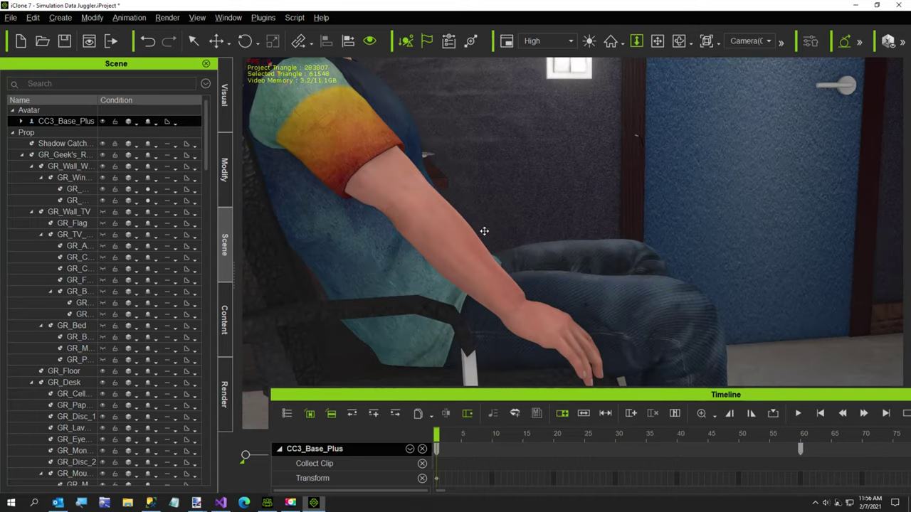
pyautogui.moveTo(484, 230); pyautogui.dragTo(620, 350, button='middle')
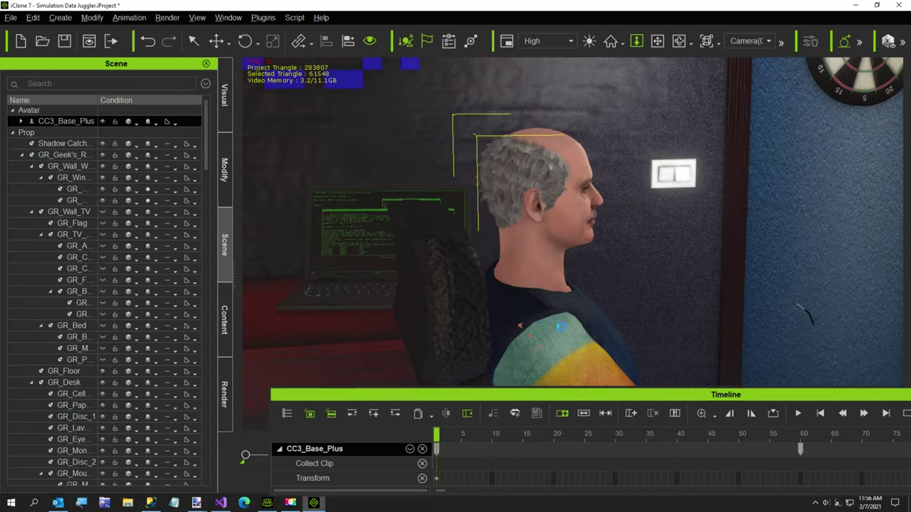
pyautogui.moveTo(525, 346); pyautogui.dragTo(615, 335, button='right')
pyautogui.moveTo(689, 354)
pyautogui.mouseDown(button='right')
pyautogui.moveTo(455, 266)
pyautogui.moveTo(556, 331)
pyautogui.moveTo(336, 389)
pyautogui.moveTo(420, 320)
pyautogui.mouseUp(button='right')
pyautogui.scroll(2, 556, 331)
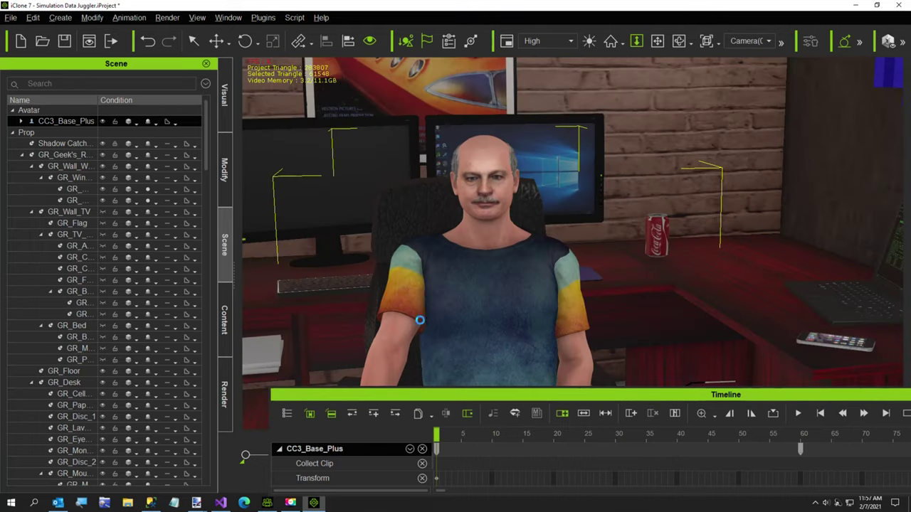
pyautogui.scroll(2, 420, 320)
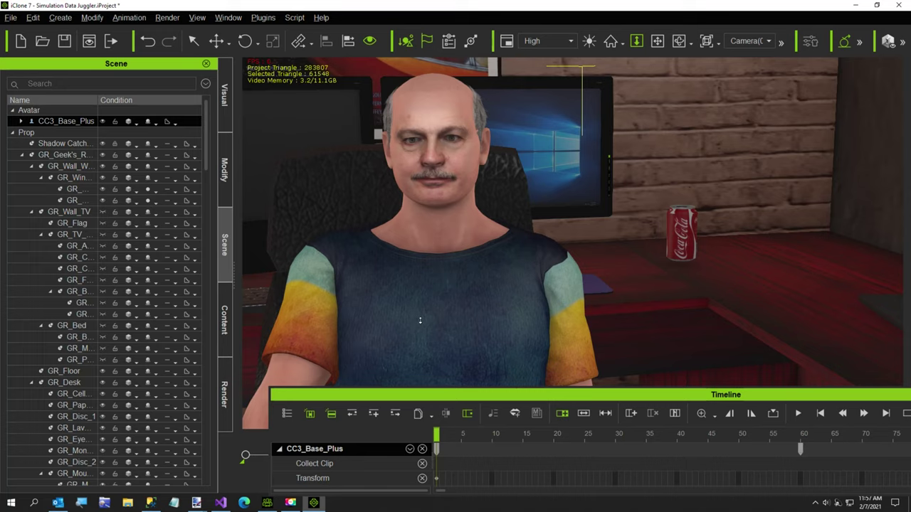